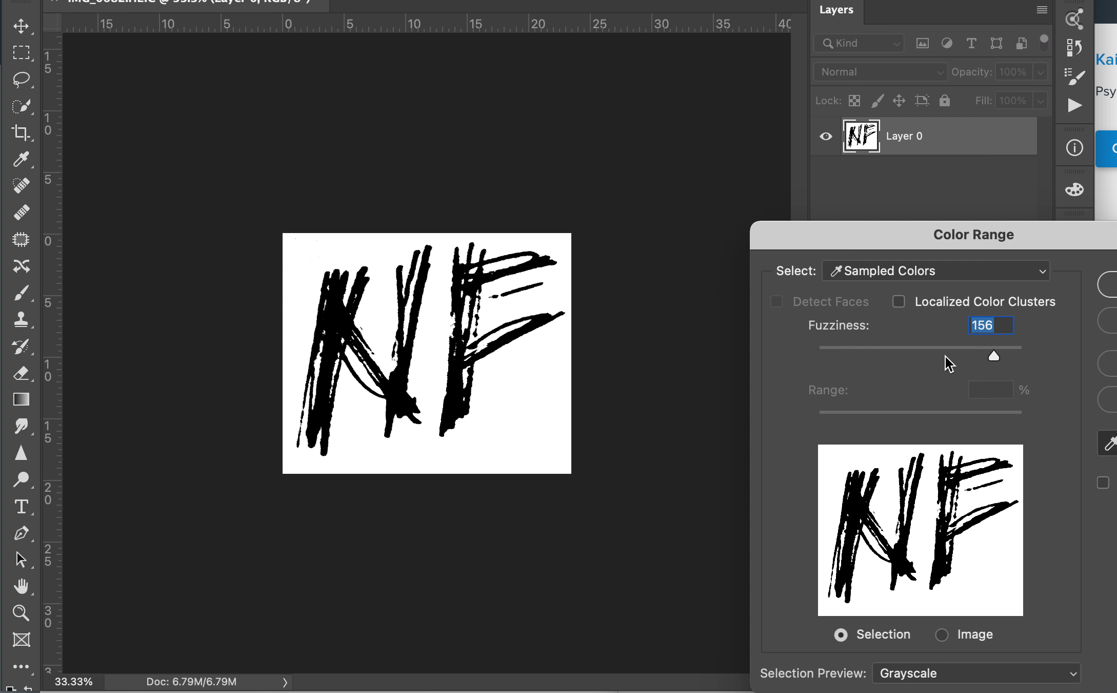
Apply the Color Range selection of the white background at fuzziness 156, delete the selected white areas and deselect.
click(1108, 285)
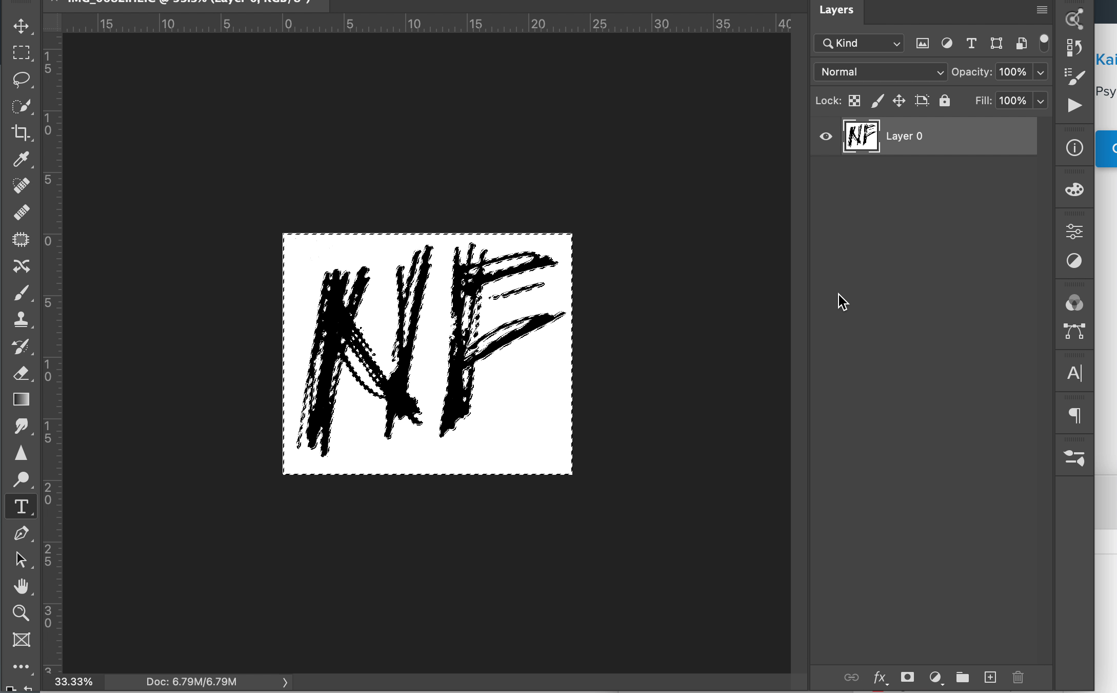
key(Delete)
key(super+d)
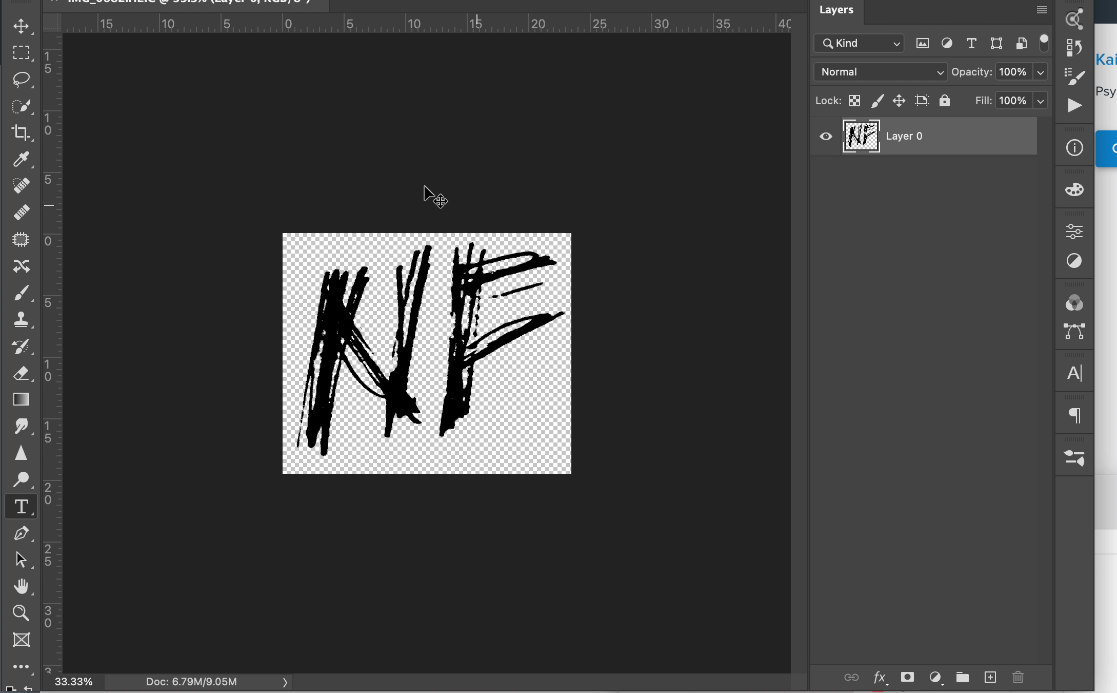
Start saving the image under a new name and choose the LOGO folder on the Desktop as the destination.
click(31, 0)
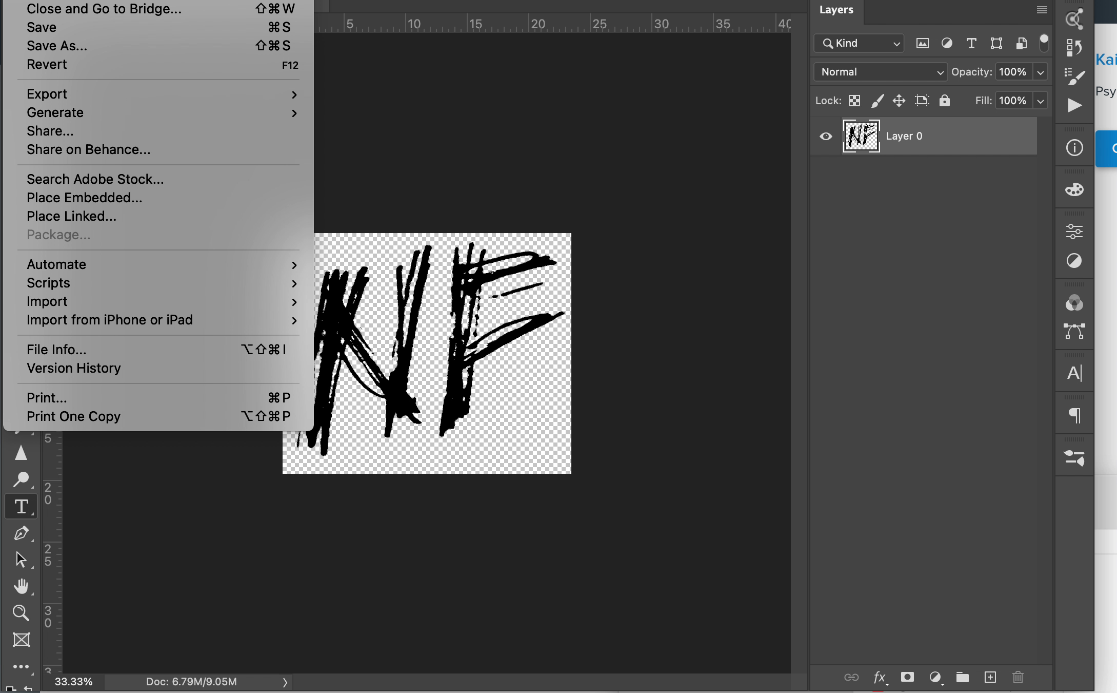
click(92, 45)
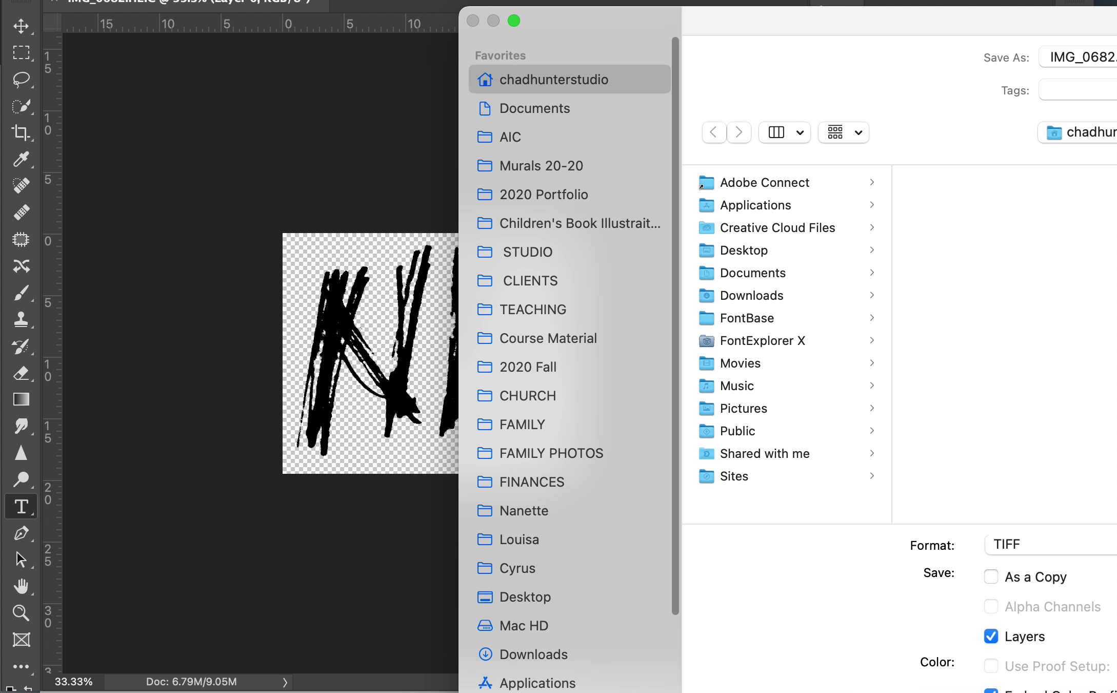
drag(1010, 29, 729, 83)
scroll(260, 560, down, 8)
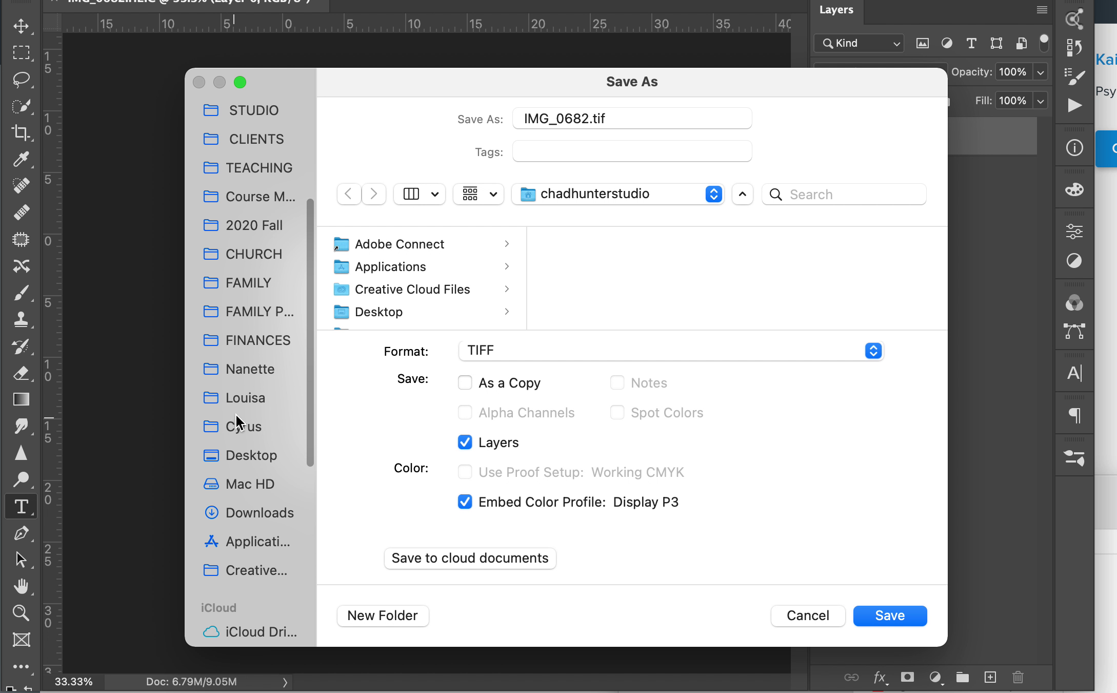
click(247, 454)
click(444, 290)
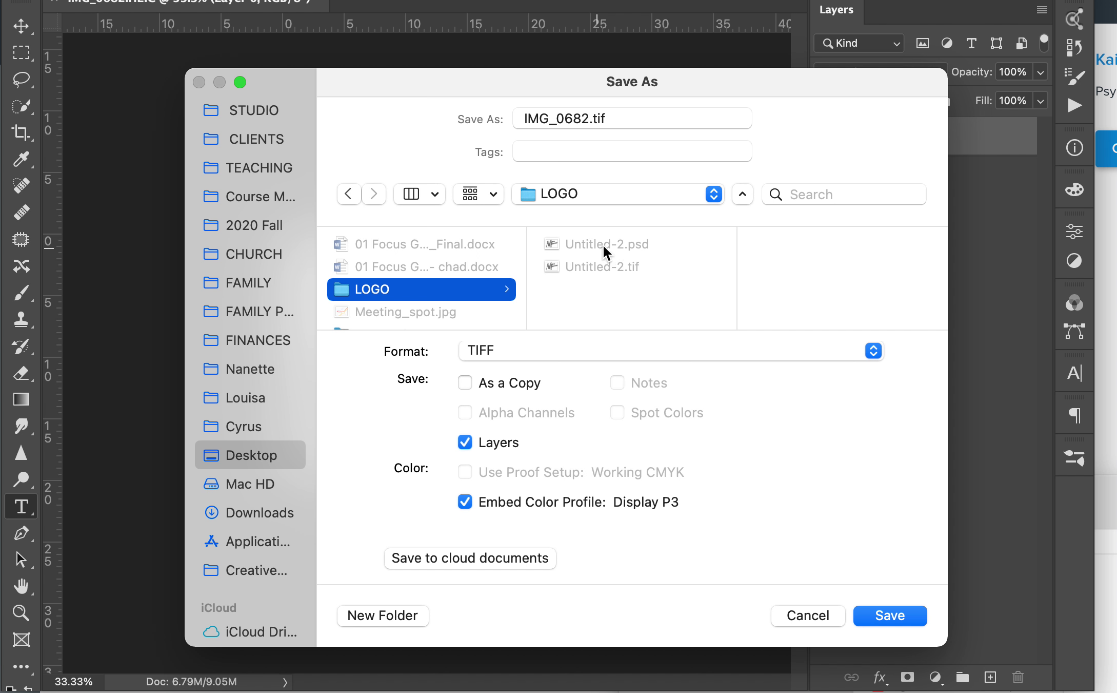
Name the file NF, set its format to Photoshop and save it with Maximize Compatibility on.
click(583, 118)
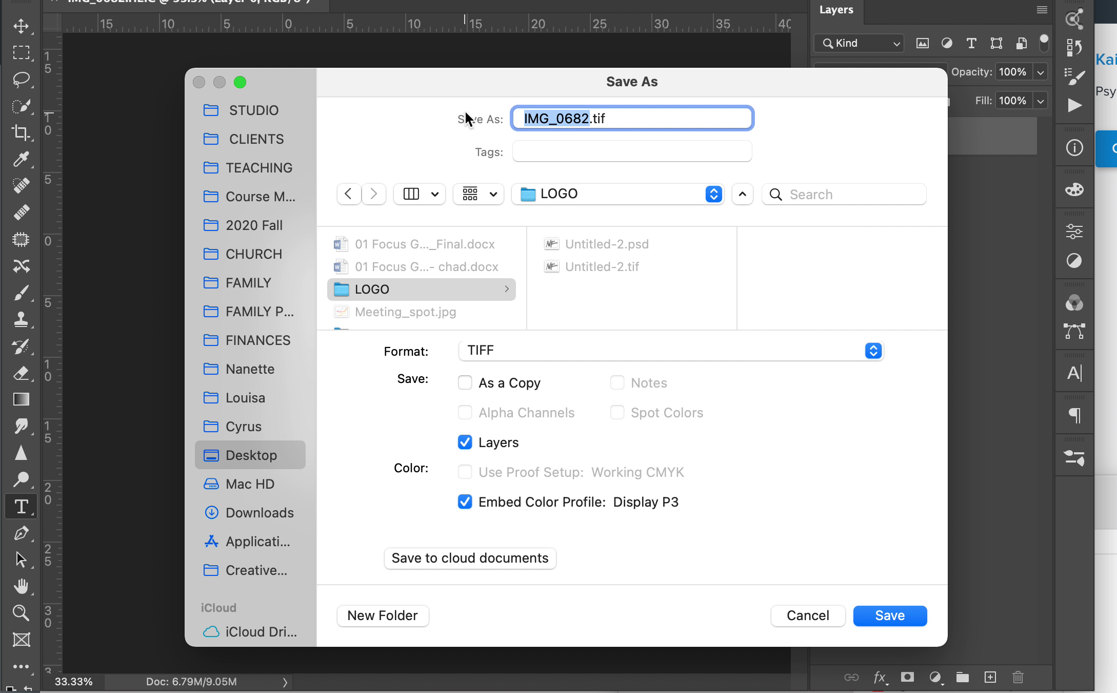
text(NF)
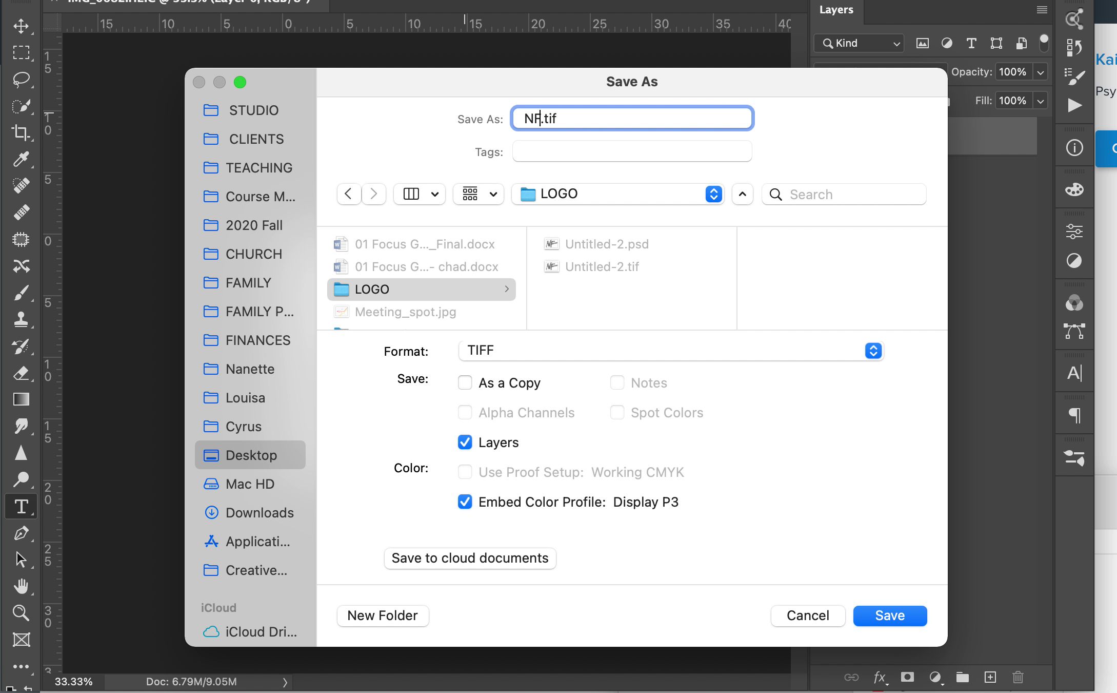
click(586, 351)
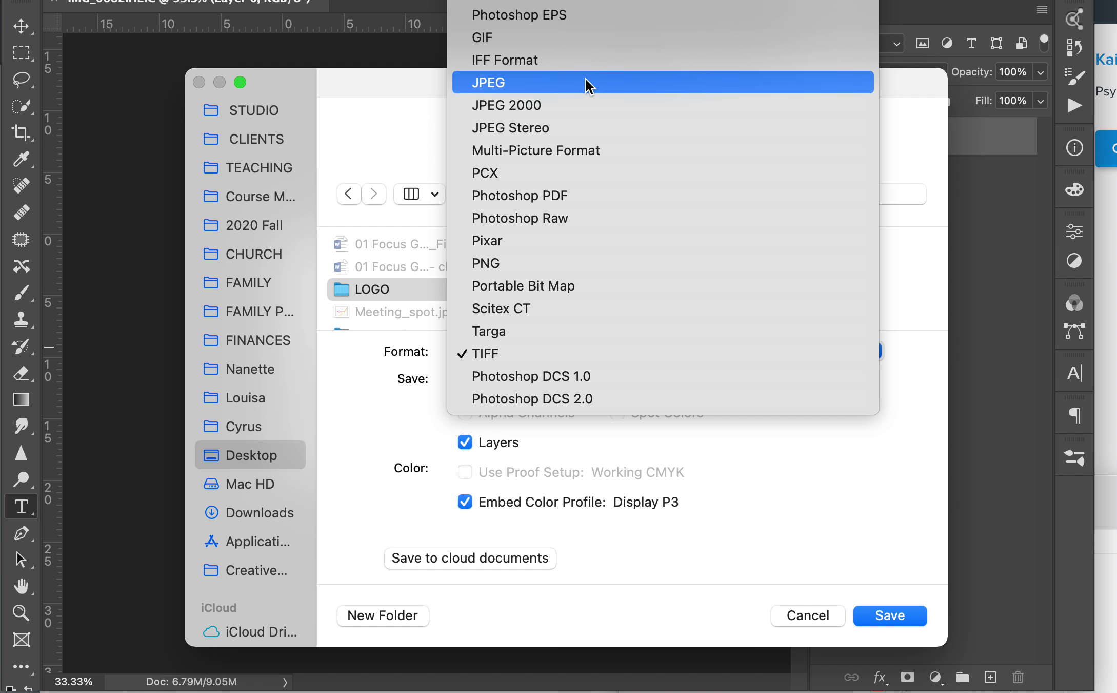
scroll(554, 359, up, 5)
click(553, 359)
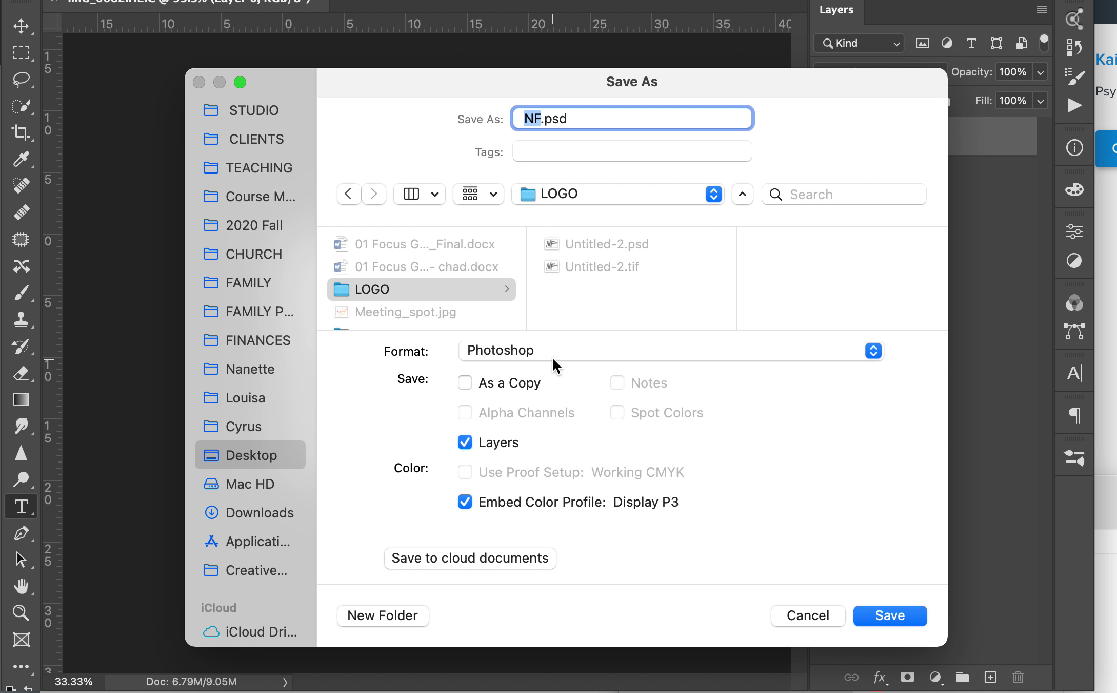
click(553, 356)
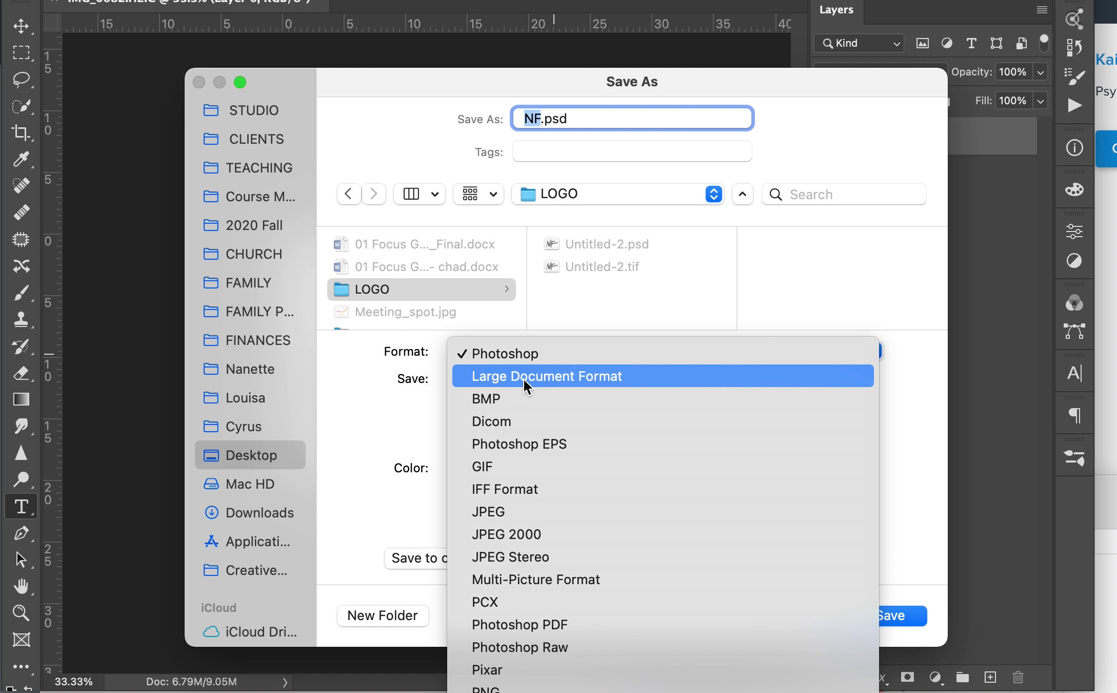
click(532, 355)
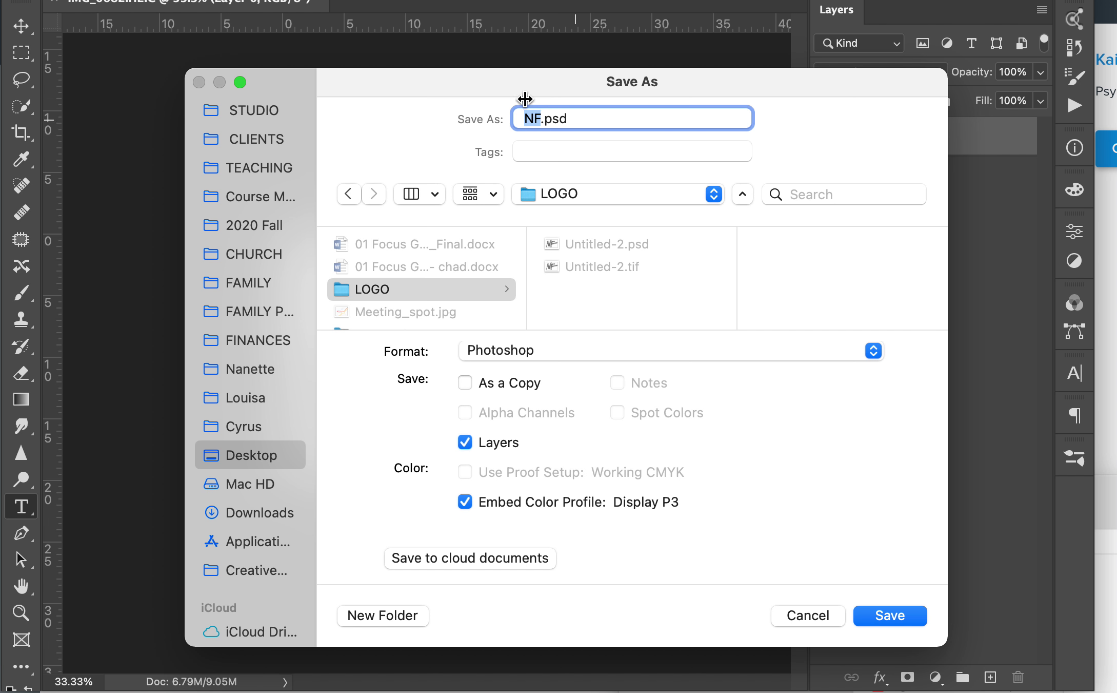
click(886, 618)
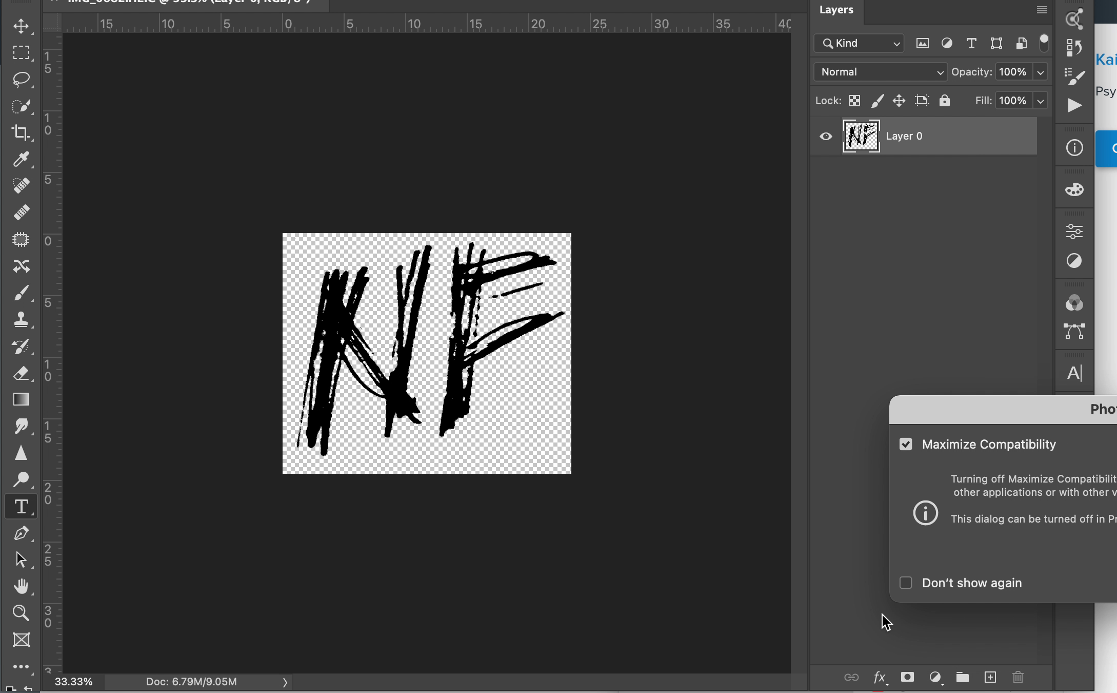
click(927, 415)
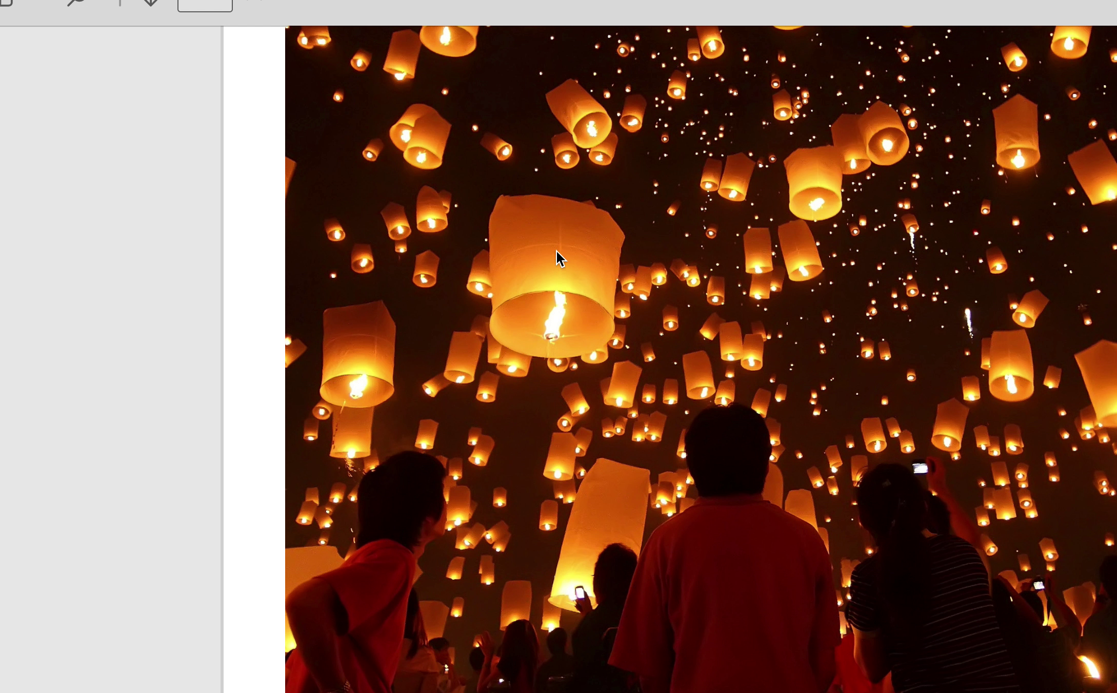
Capture a roughly square area of the lantern photo as a screenshot and switch back to Photoshop.
key(super+shift+4)
drag(378, 31, 1045, 662)
key(super+Tab)
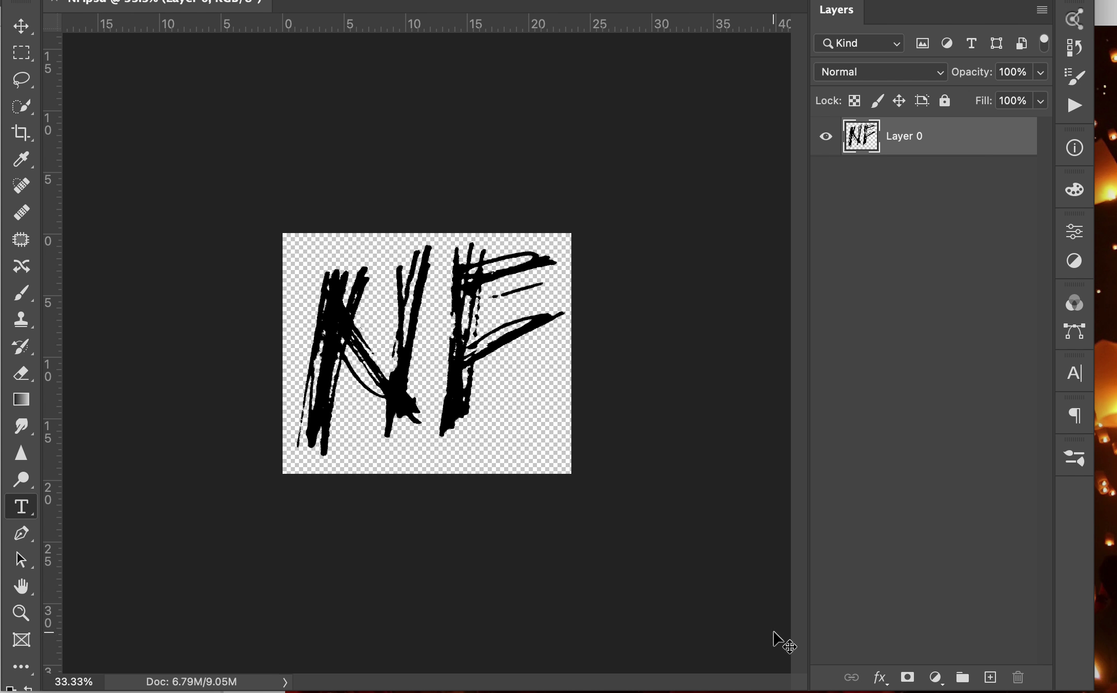
Create a new document with the preset settings and paste the captured lantern photo into it.
key(super+n)
key(Return)
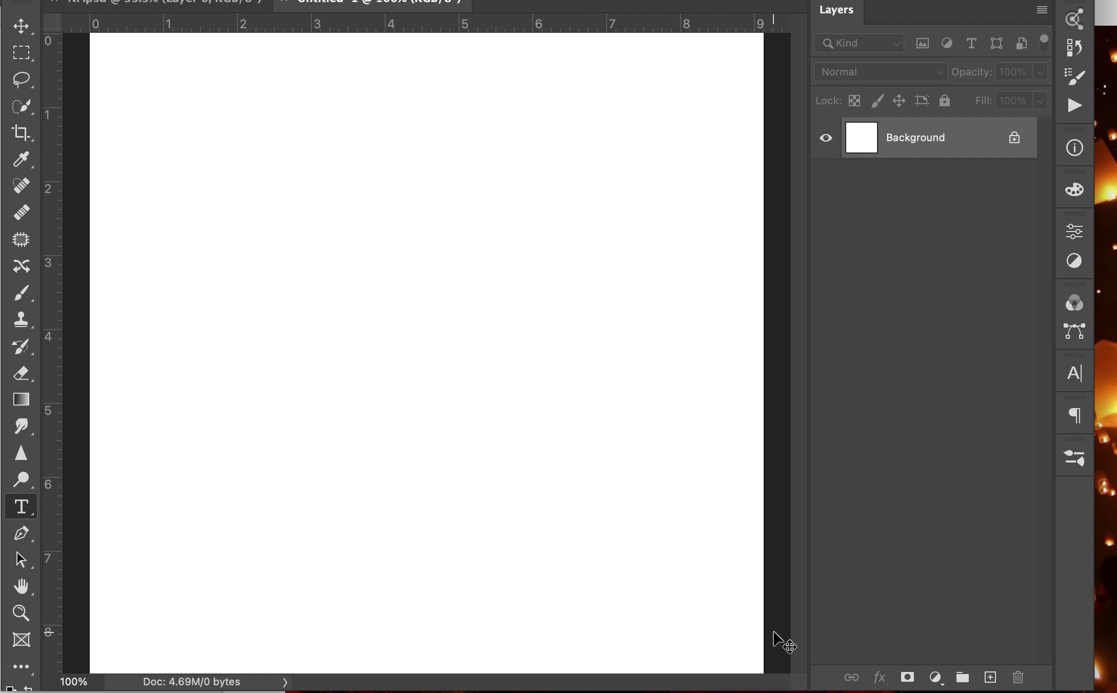
key(super+v)
key(super+minus)
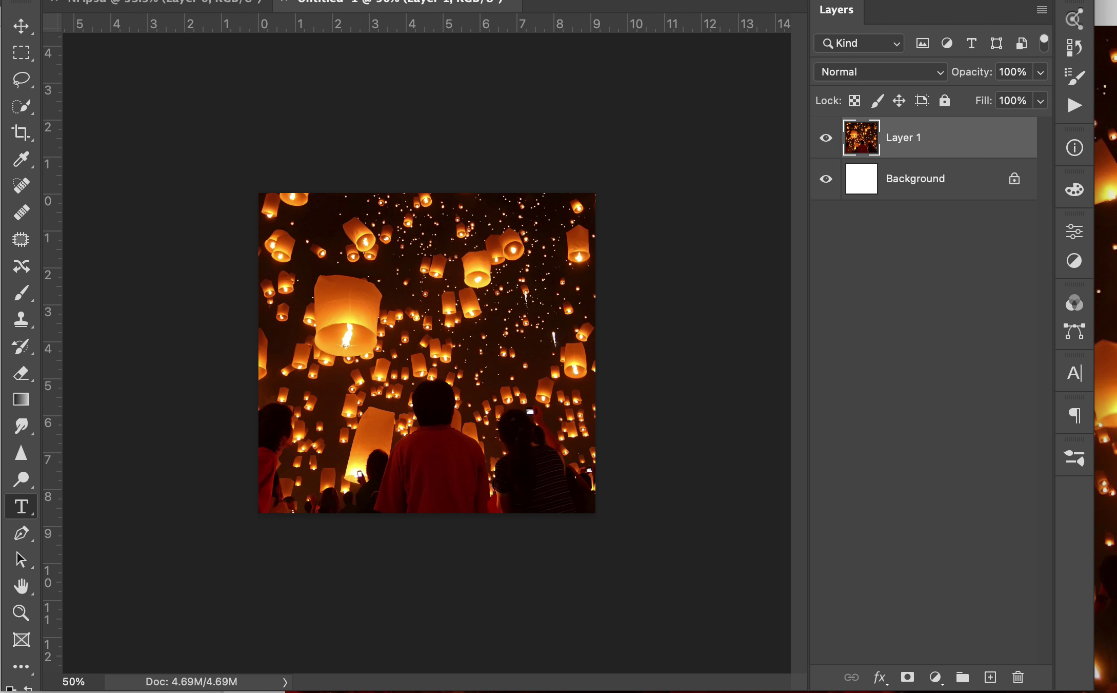
Place NF.psd from the LOGO folder as an embedded file over the lantern photo.
click(20, 0)
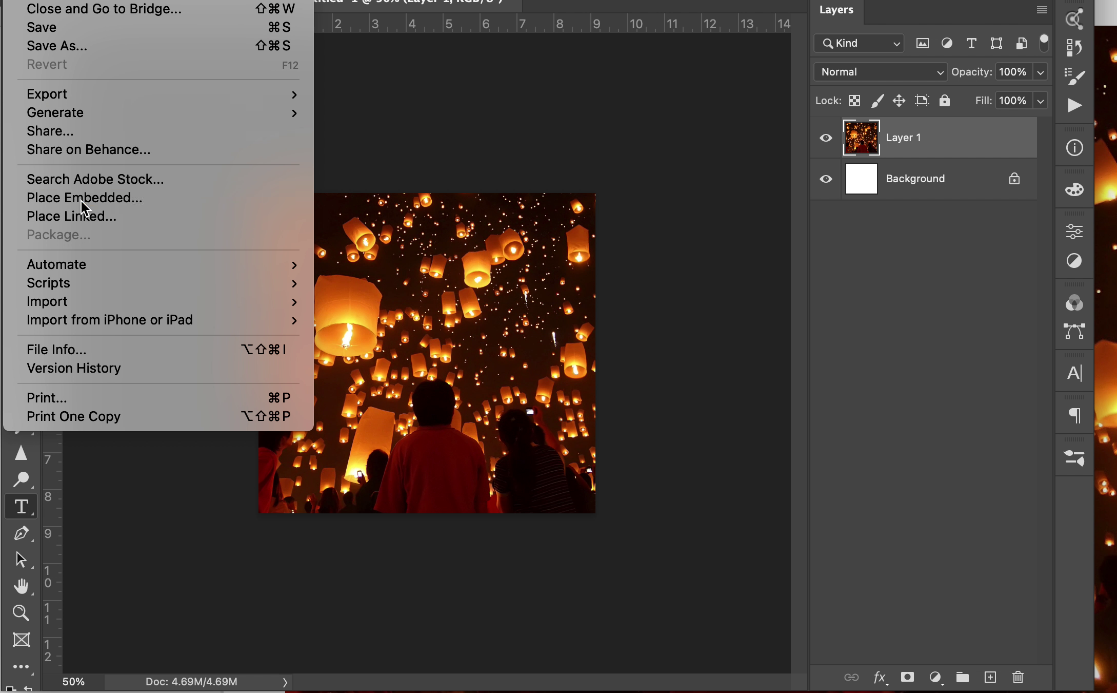
click(83, 199)
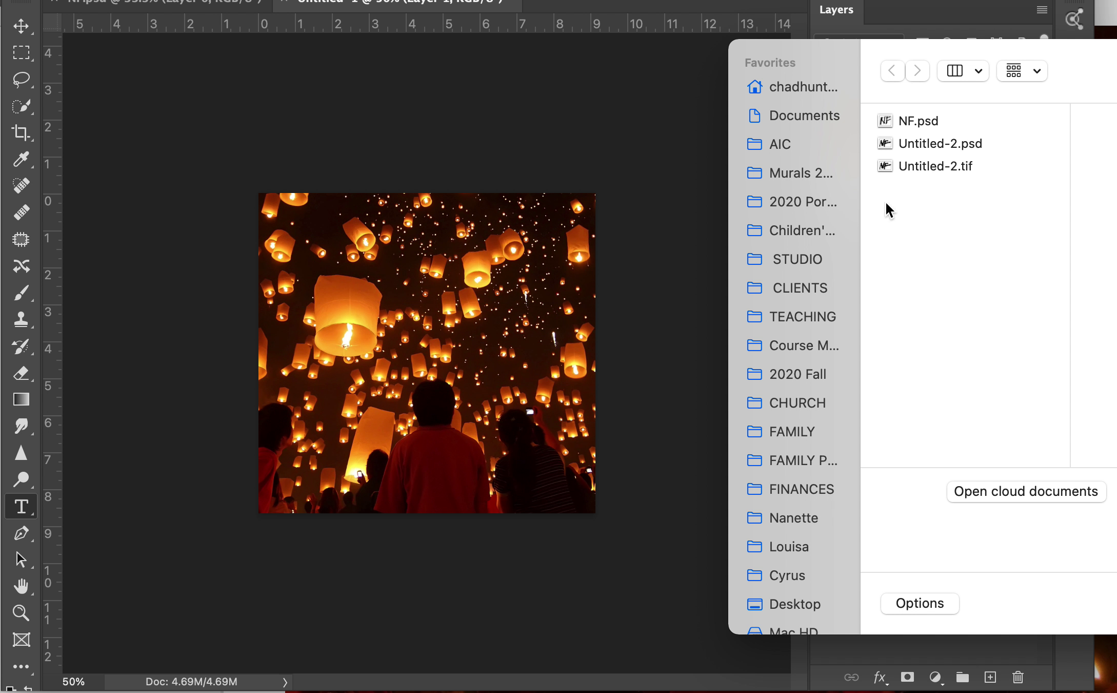
click(916, 120)
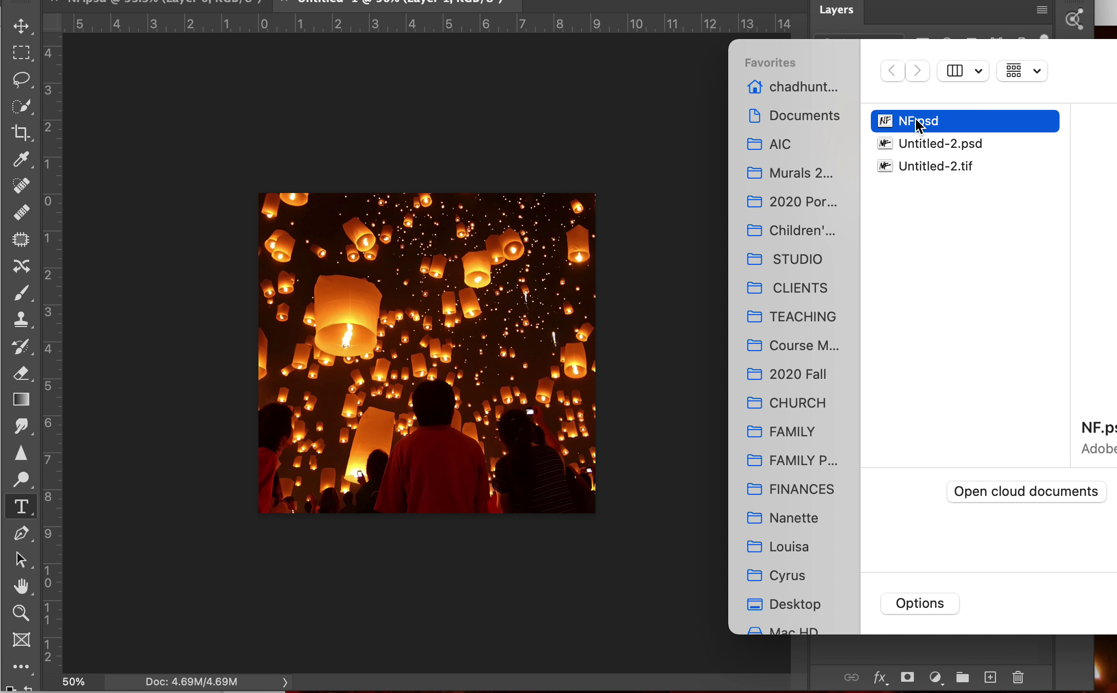
double_click(916, 119)
Scale the placed NF logo down and position it in the upper-left corner of the lantern photo.
drag(595, 212, 439, 354)
drag(374, 388, 402, 254)
drag(440, 343, 365, 287)
key(Return)
key(t)
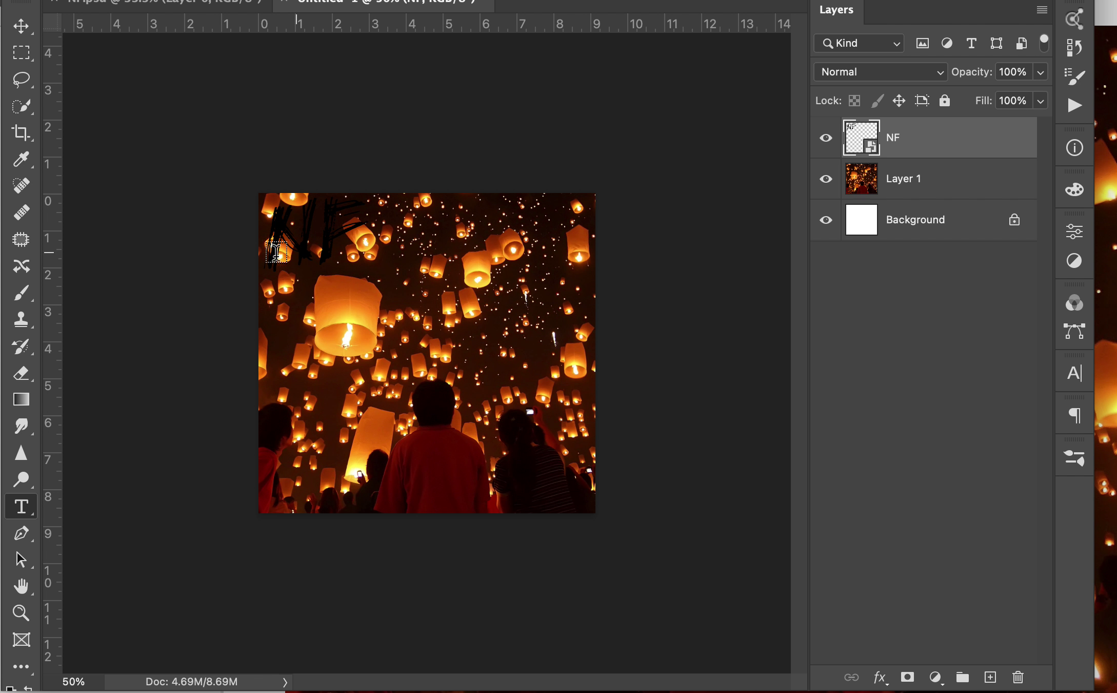
key(v)
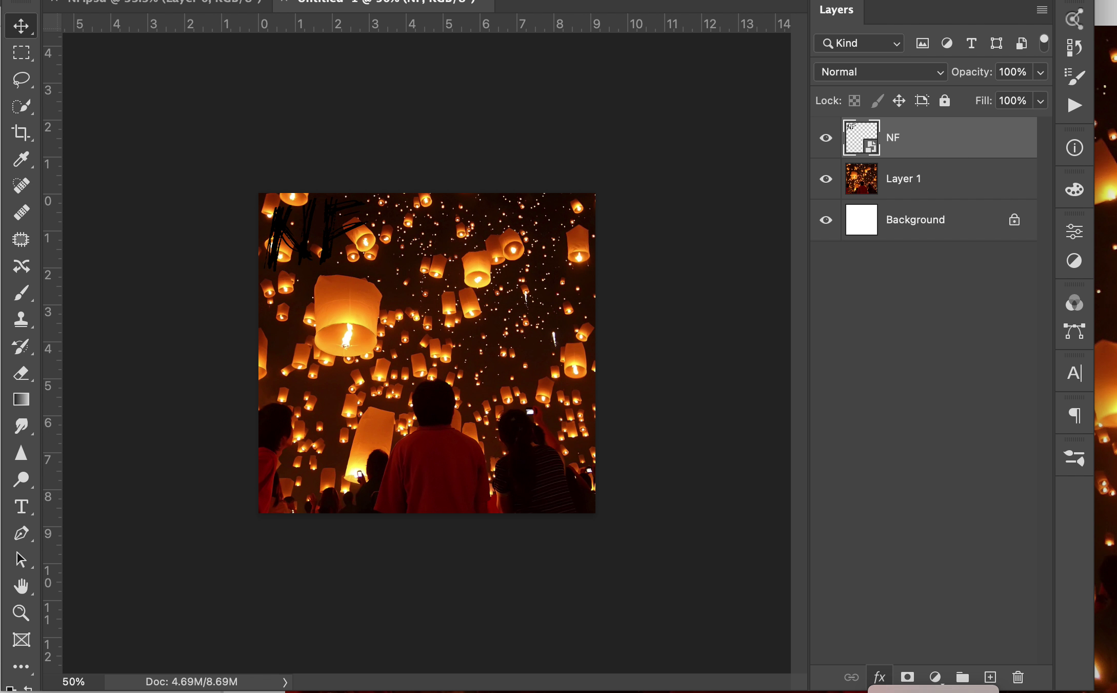
Add a white Color Overlay effect at 100% opacity to the NF layer.
click(879, 677)
click(893, 574)
drag(885, 179, 690, 209)
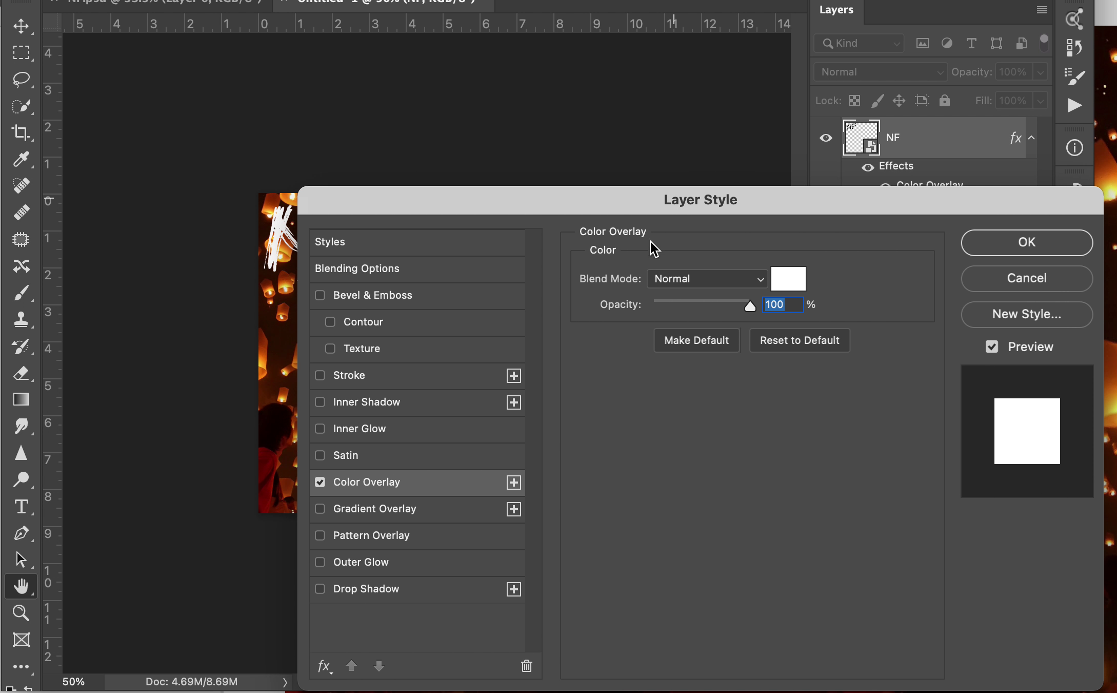
Try crimson and several colours sampled from the lantern photo as the logo's overlay colour.
click(787, 279)
drag(533, 198, 693, 211)
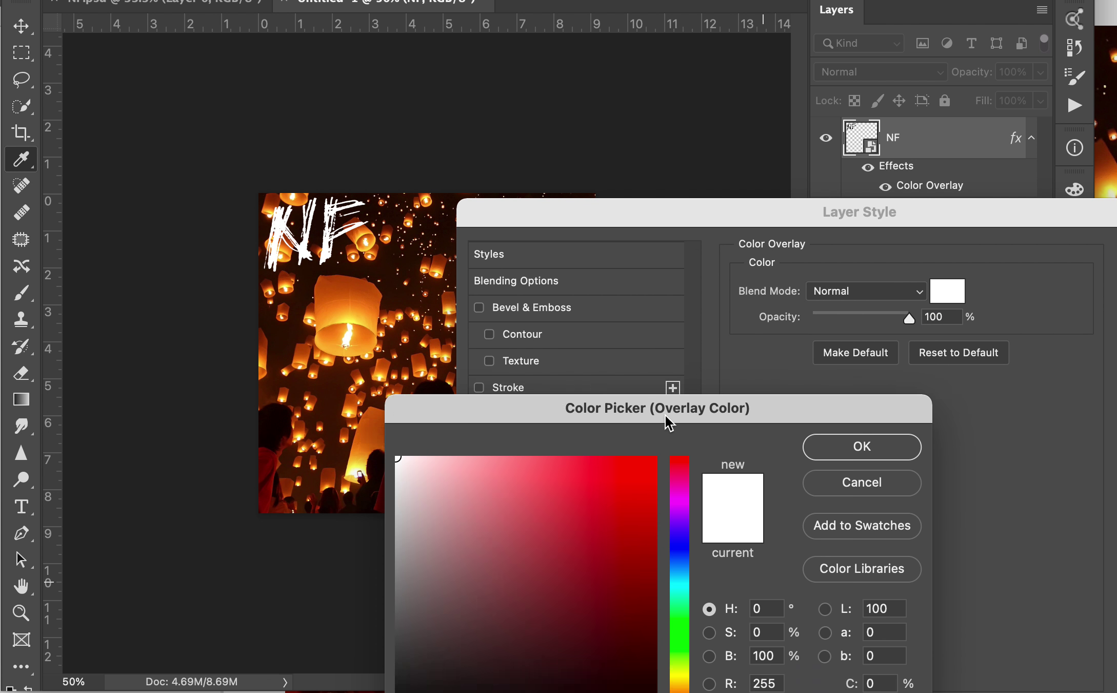
drag(666, 419, 746, 432)
click(719, 482)
drag(719, 483, 638, 524)
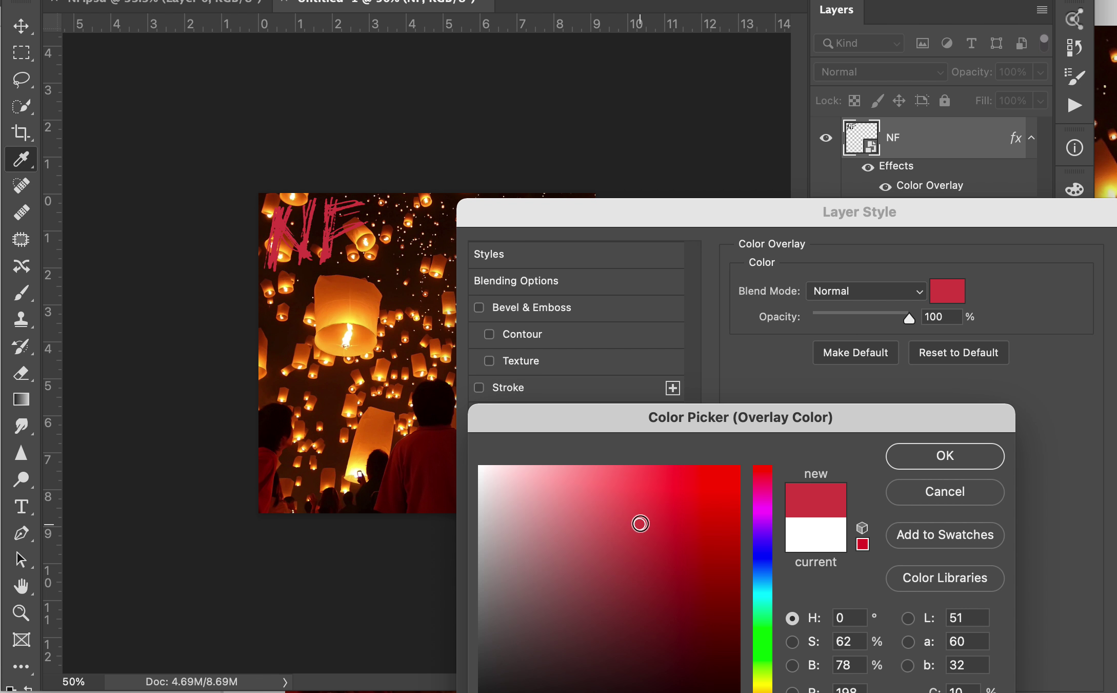
click(422, 454)
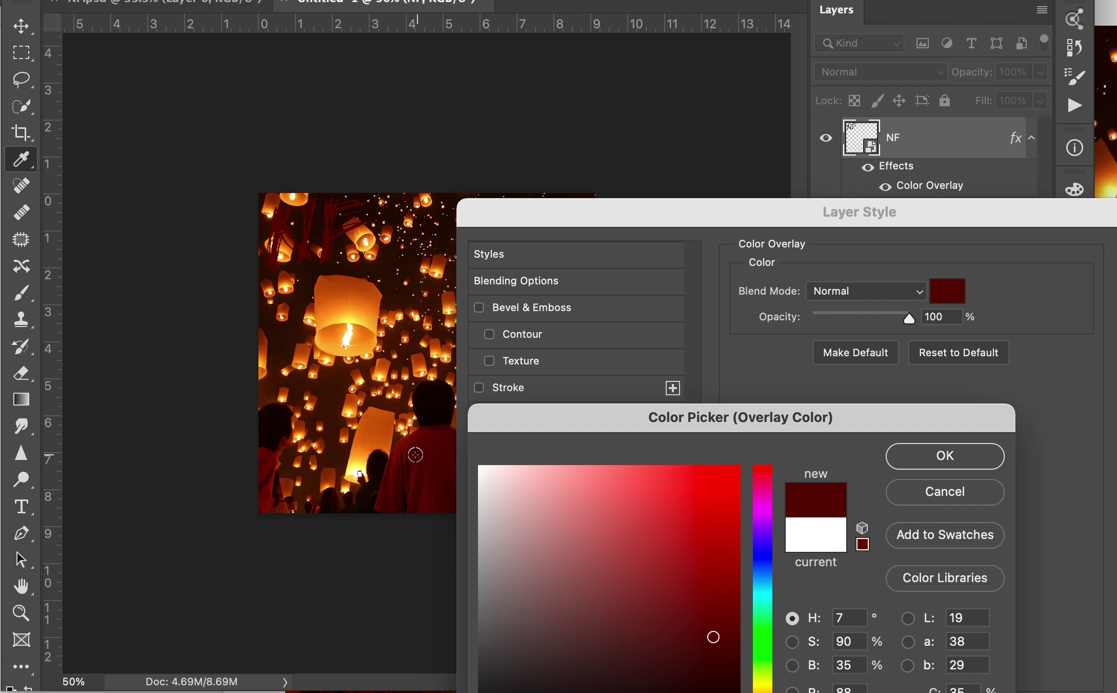
click(356, 458)
click(303, 302)
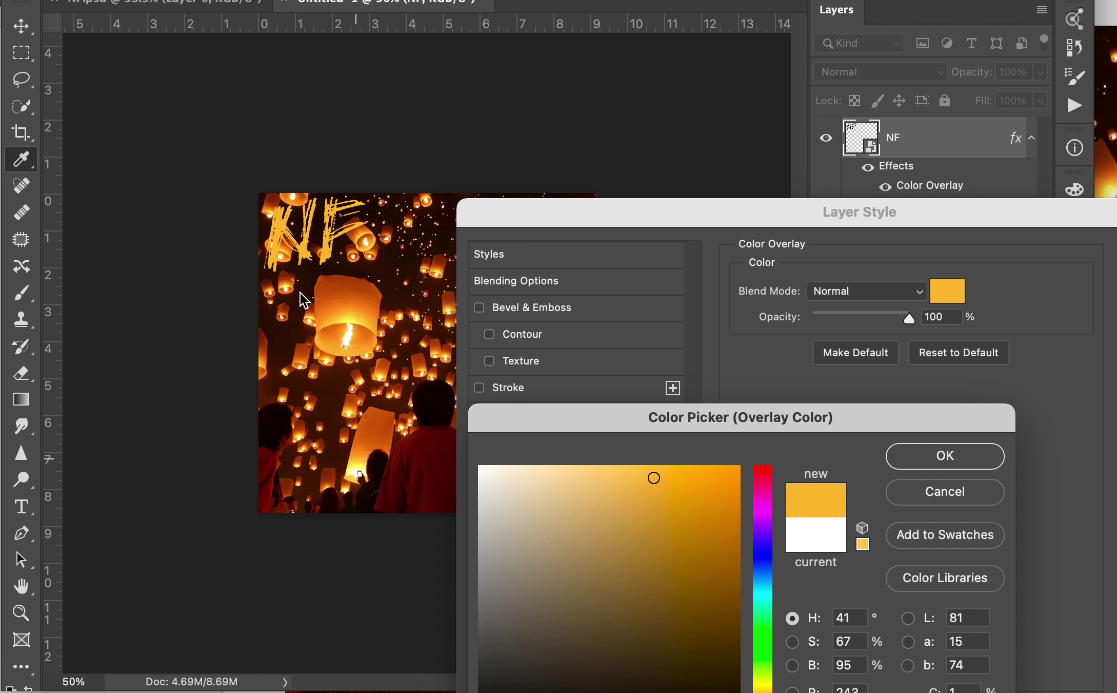
click(321, 317)
click(323, 318)
Set the logo's overlay colour to pure white and apply the layer style.
drag(643, 498, 436, 456)
click(950, 461)
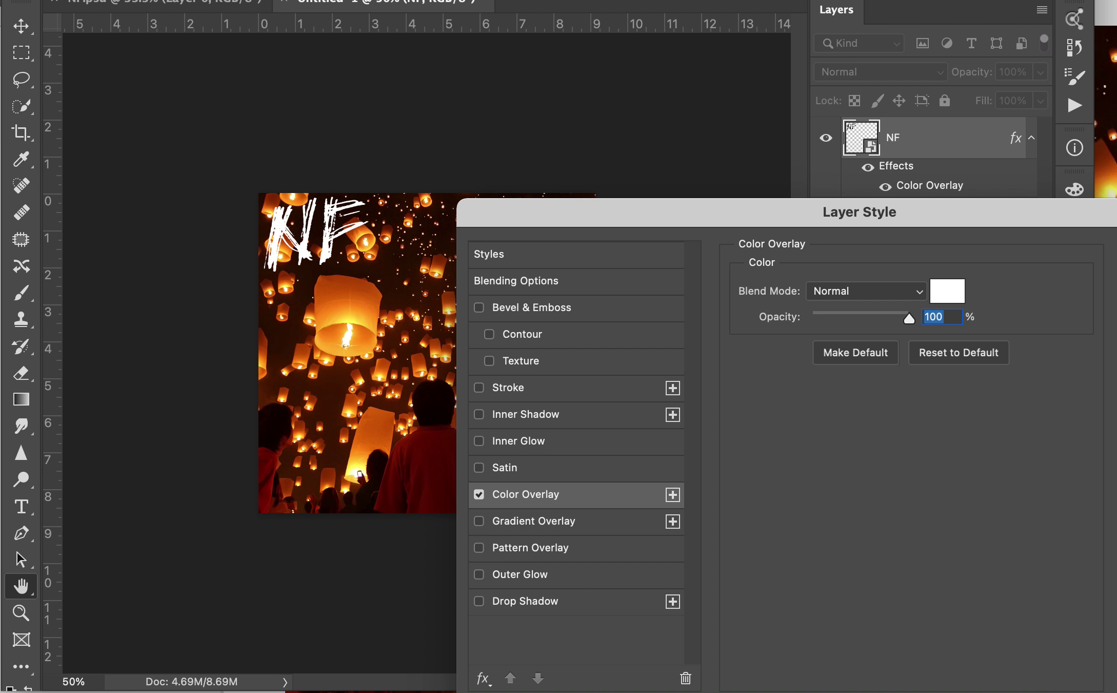
key(Return)
Move the white NF logo to the upper-right corner of the lantern photo and close that document.
key(v)
drag(340, 240, 551, 245)
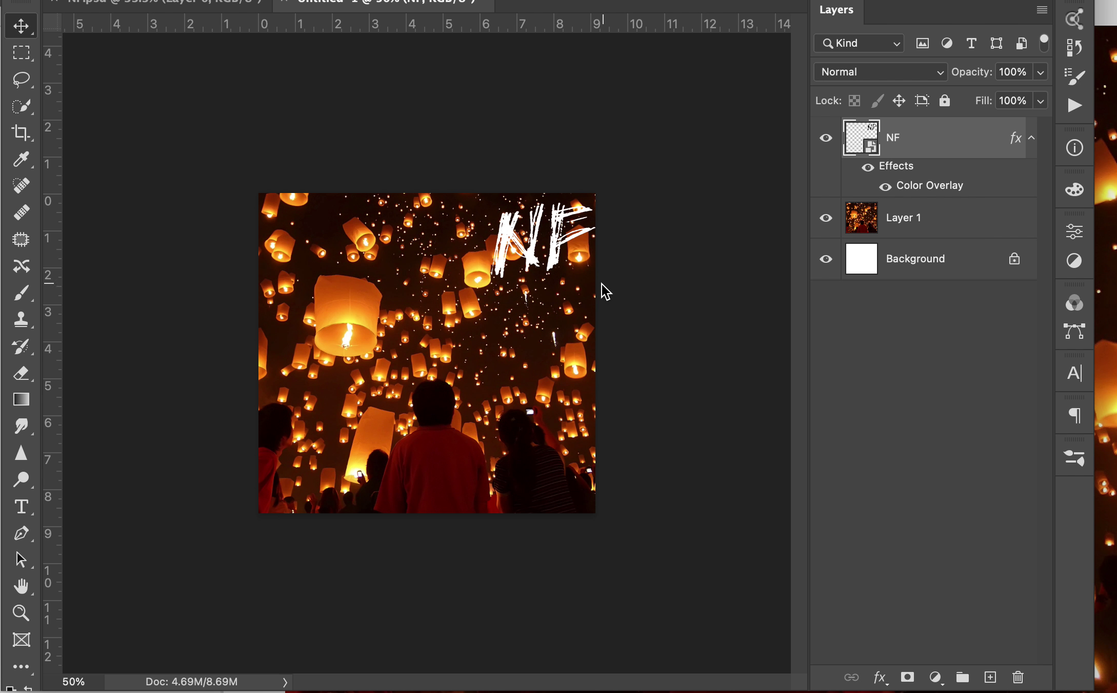
key(cmd+w)
click(1049, 339)
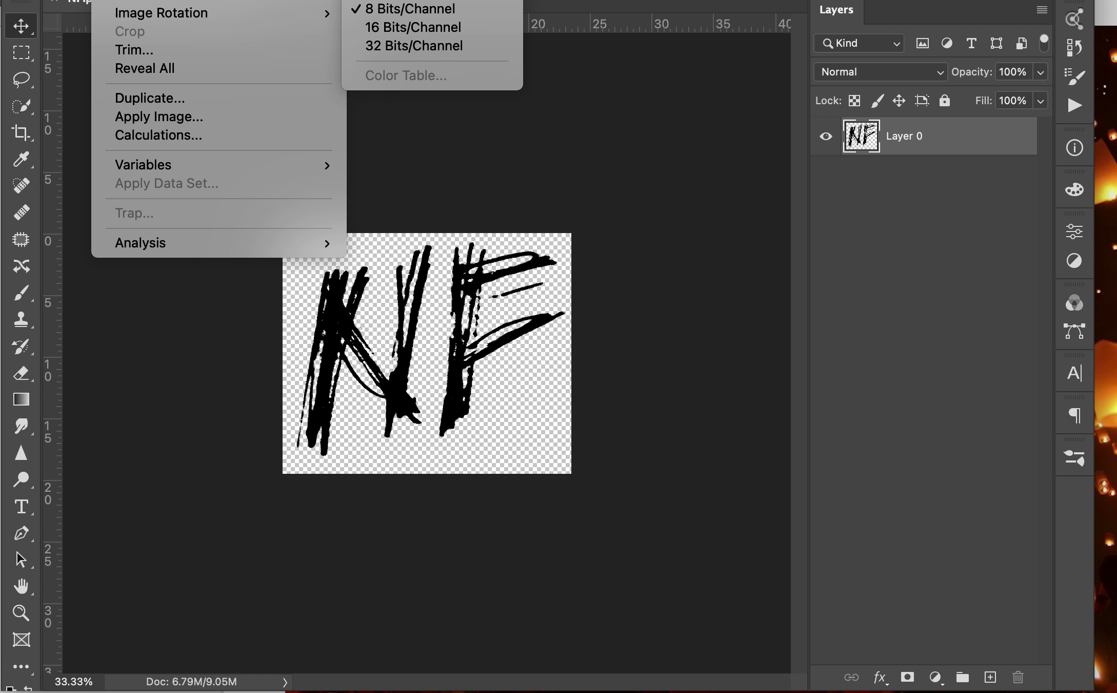
Convert the NF.psd image to Grayscale mode, discarding its colour information.
key(Escape)
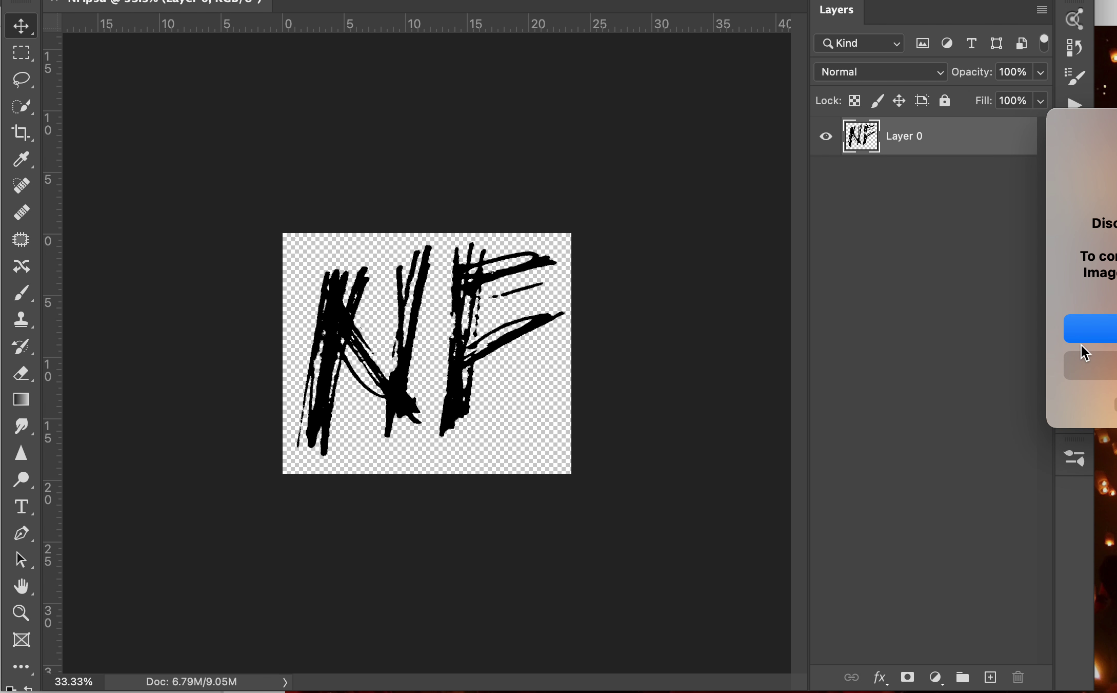
click(1087, 334)
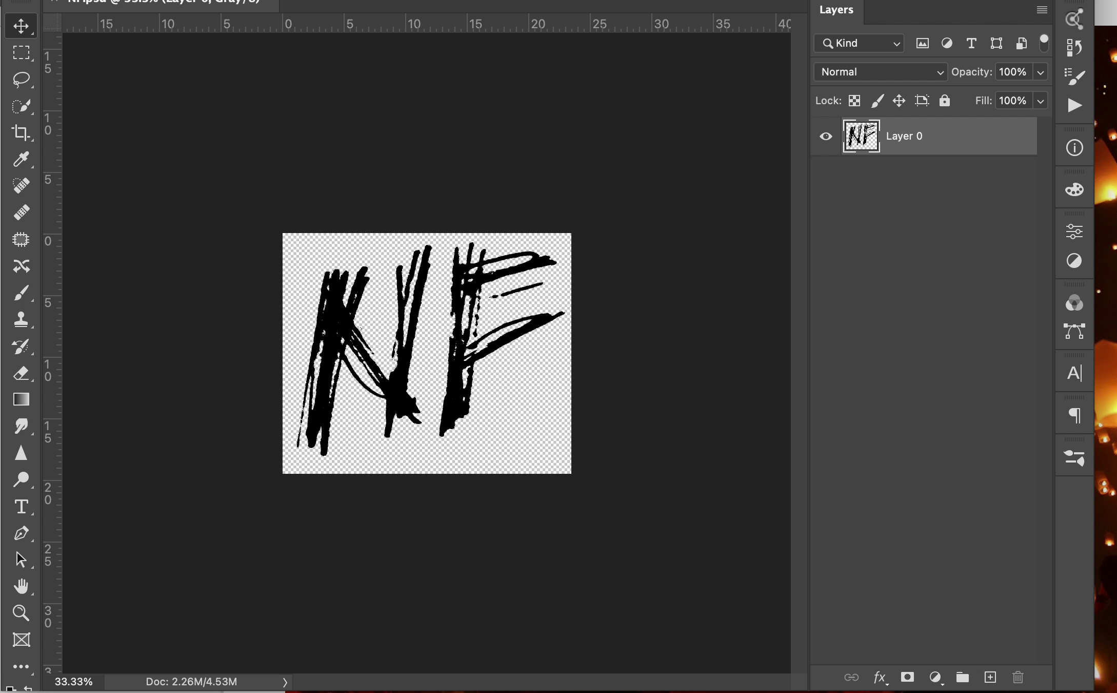
Convert the NF image to Bitmap mode at 72 pixels/inch using the 50% Threshold method.
click(110, 0)
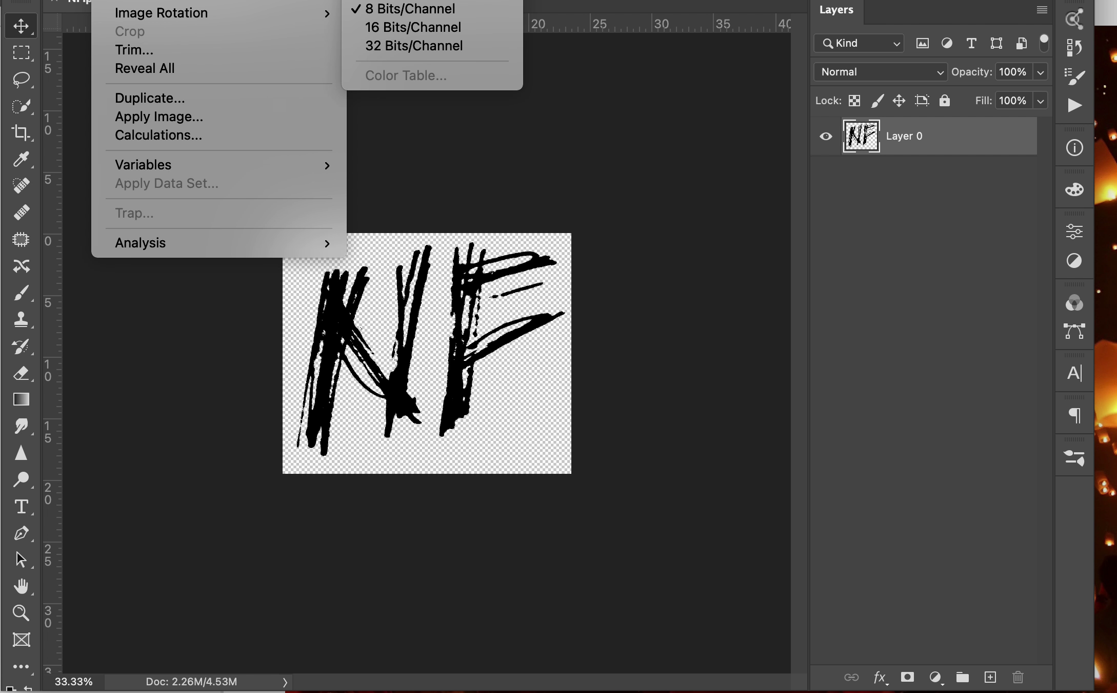
click(405, 0)
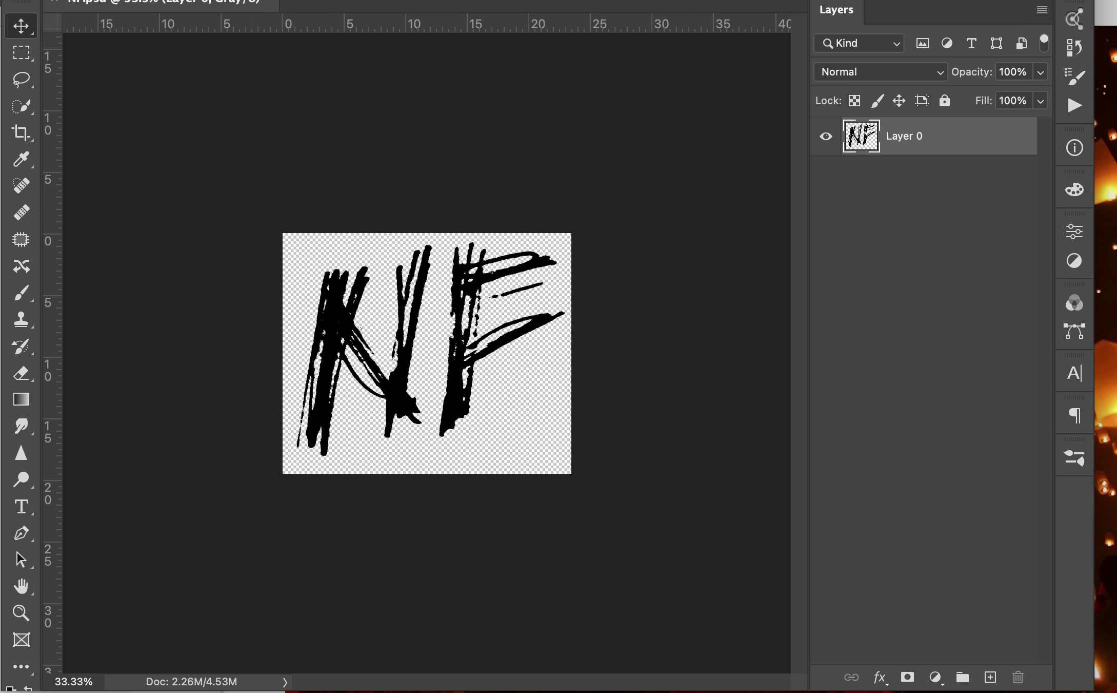
key(Return)
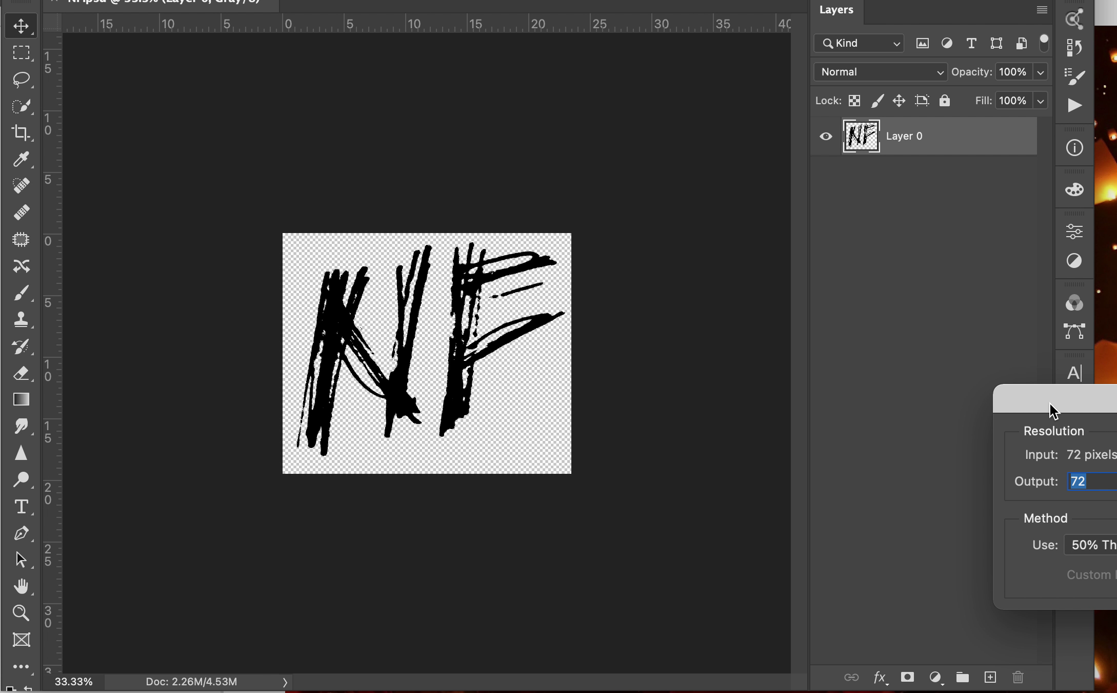
drag(1050, 406, 729, 287)
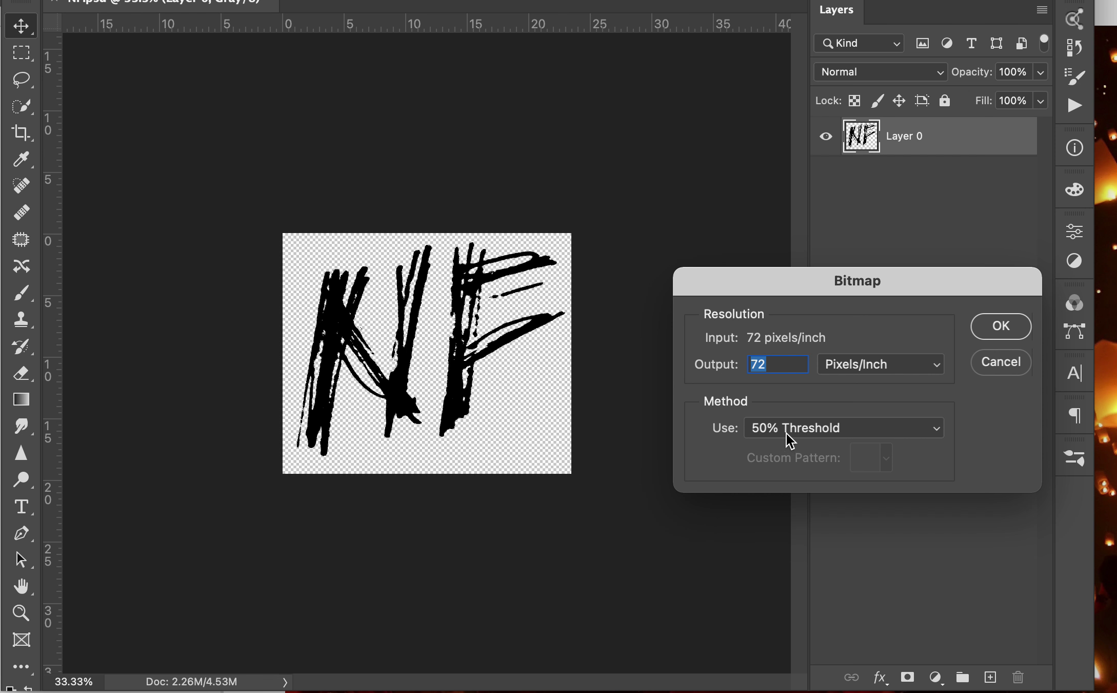
click(1001, 327)
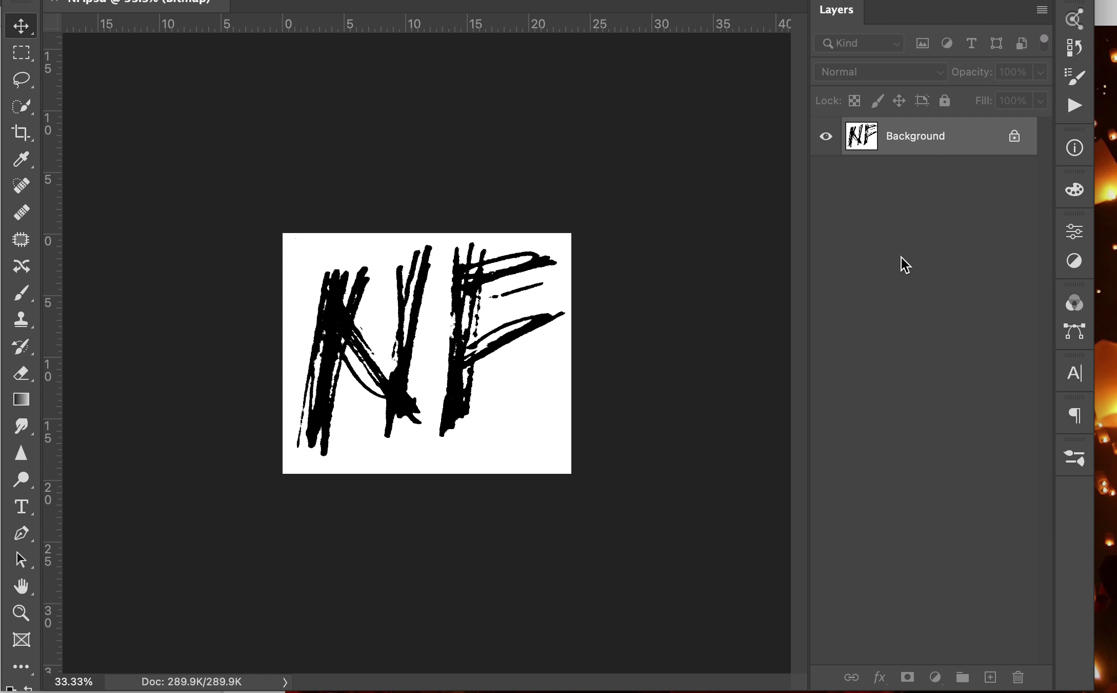
Save the bitmap logo as NF.tif in TIFF format in the LOGO folder, with no image compression.
click(21, 1)
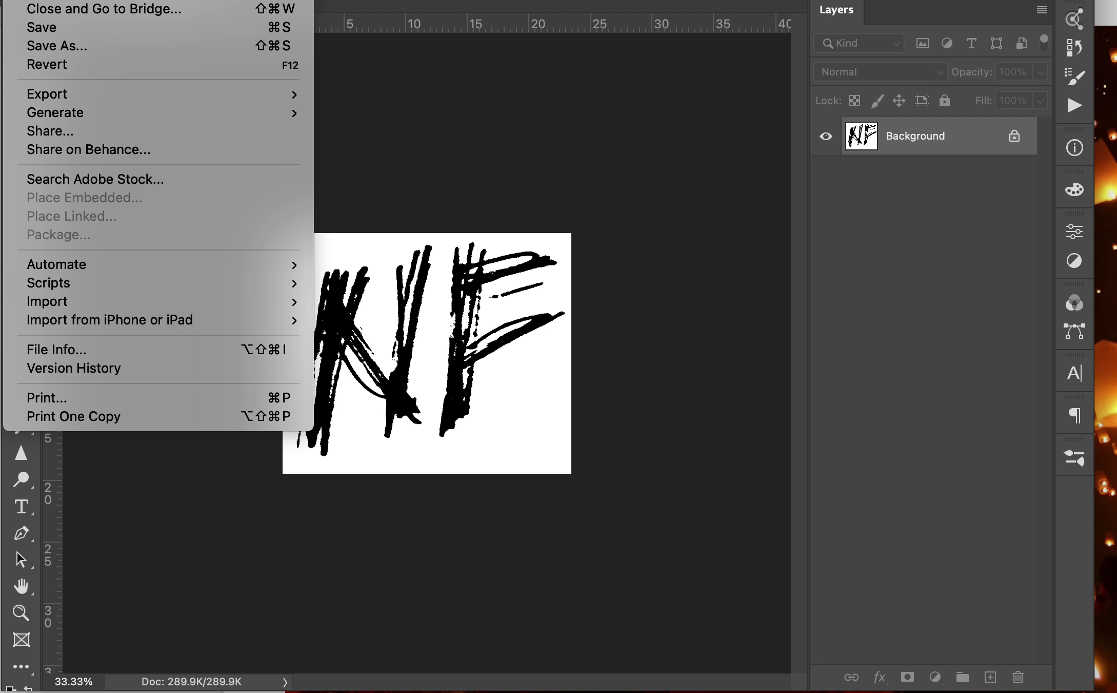
click(80, 43)
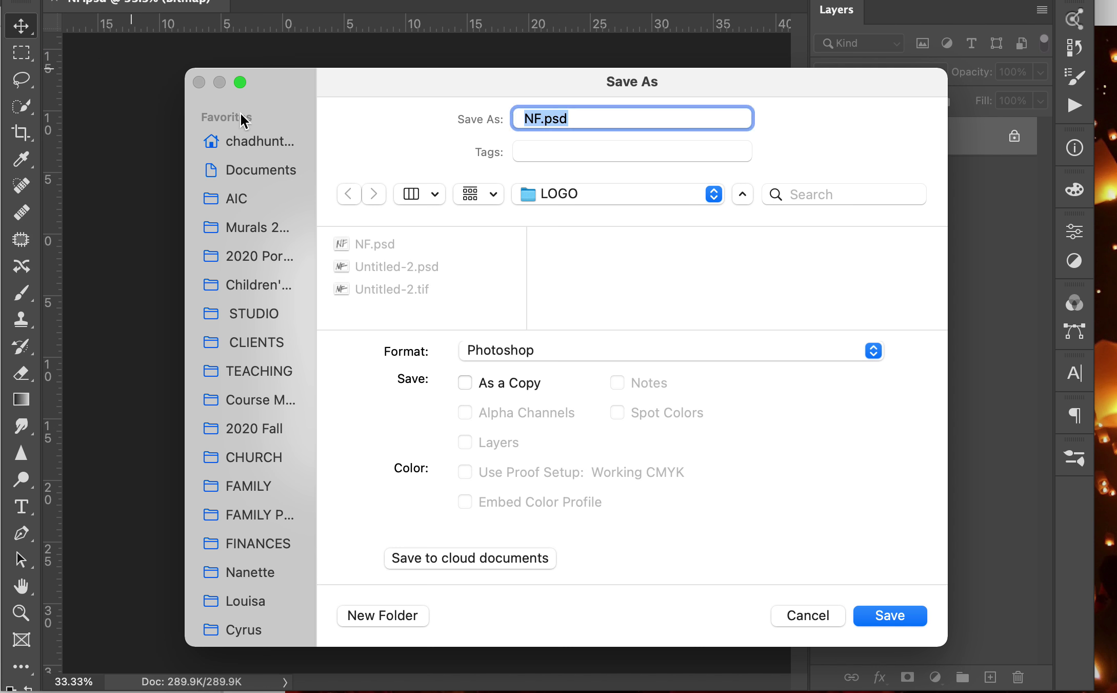
click(513, 350)
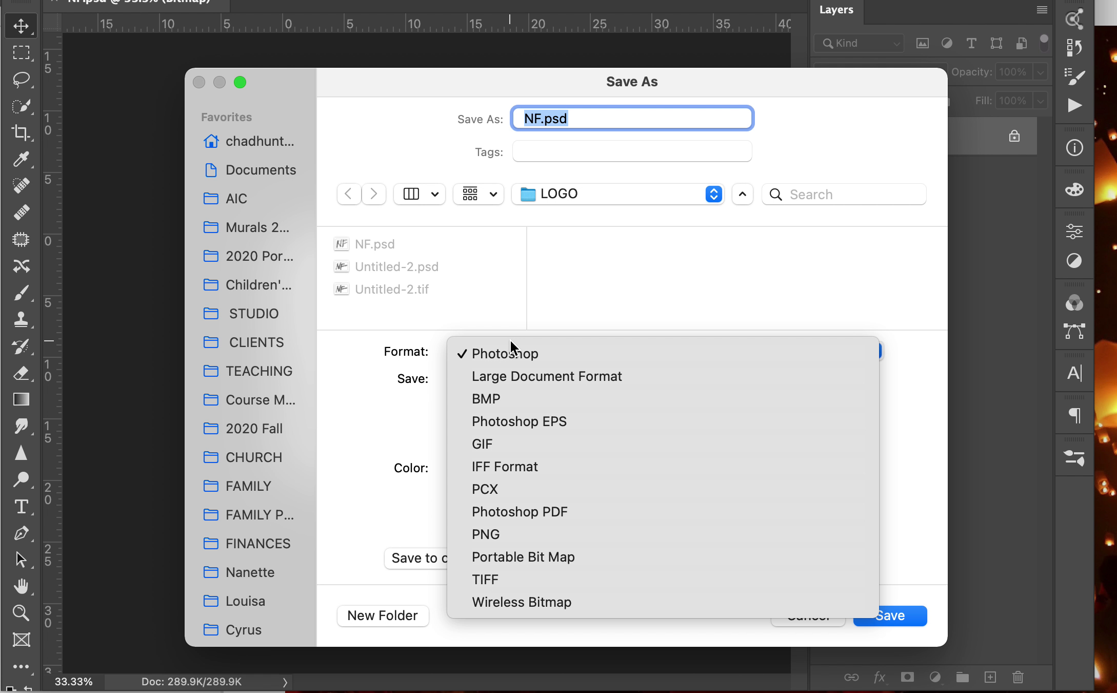
click(520, 580)
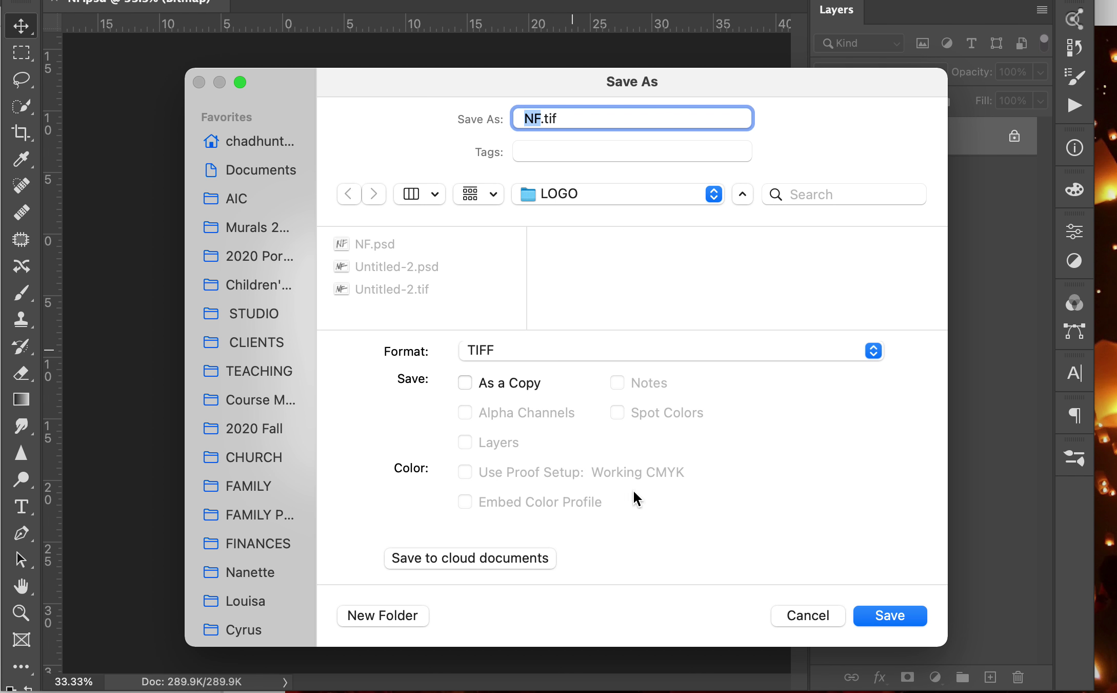
click(890, 615)
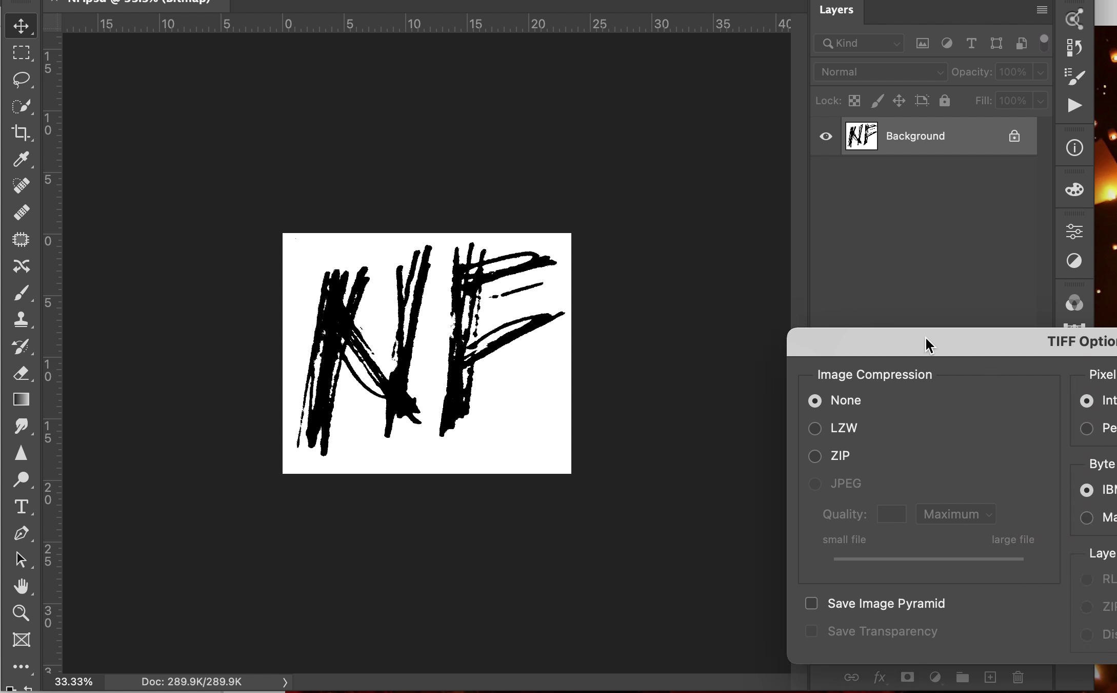
click(885, 320)
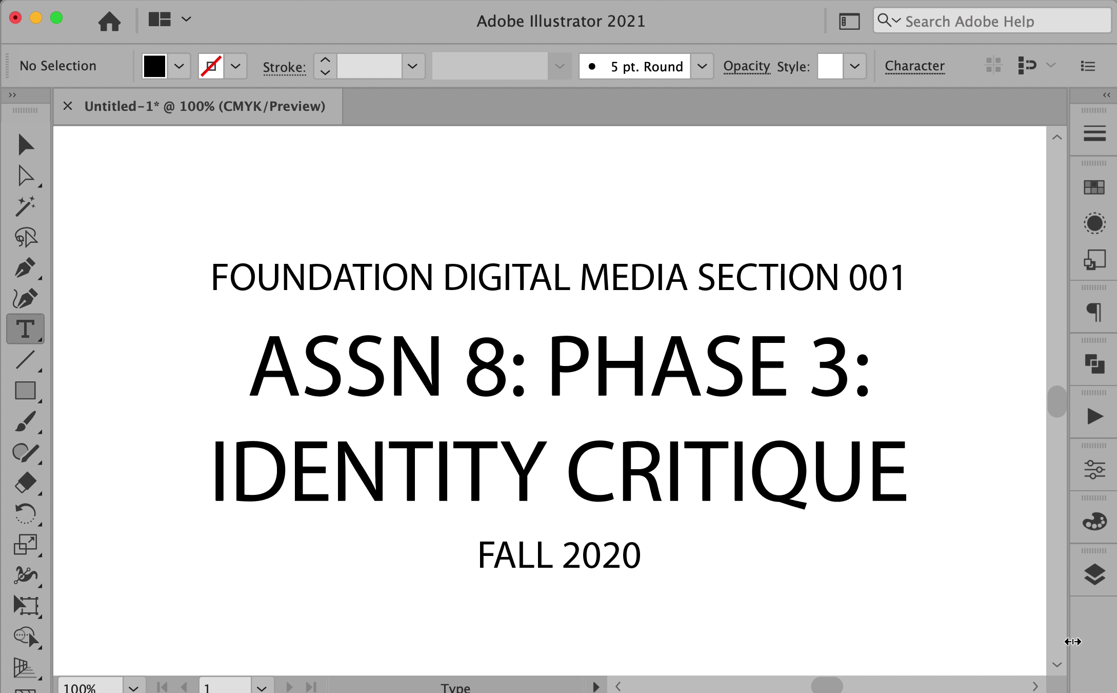
Switch to Illustrator and create a new 11 x 8.5 in landscape document with one artboard.
key(super)
key(super+n)
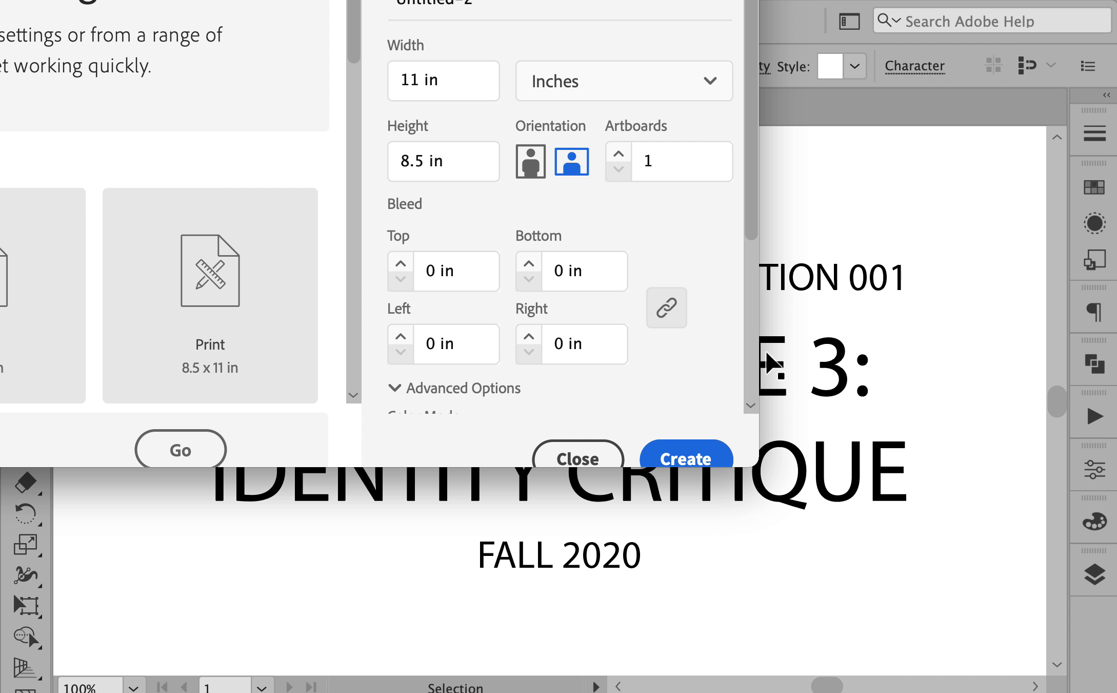
click(687, 457)
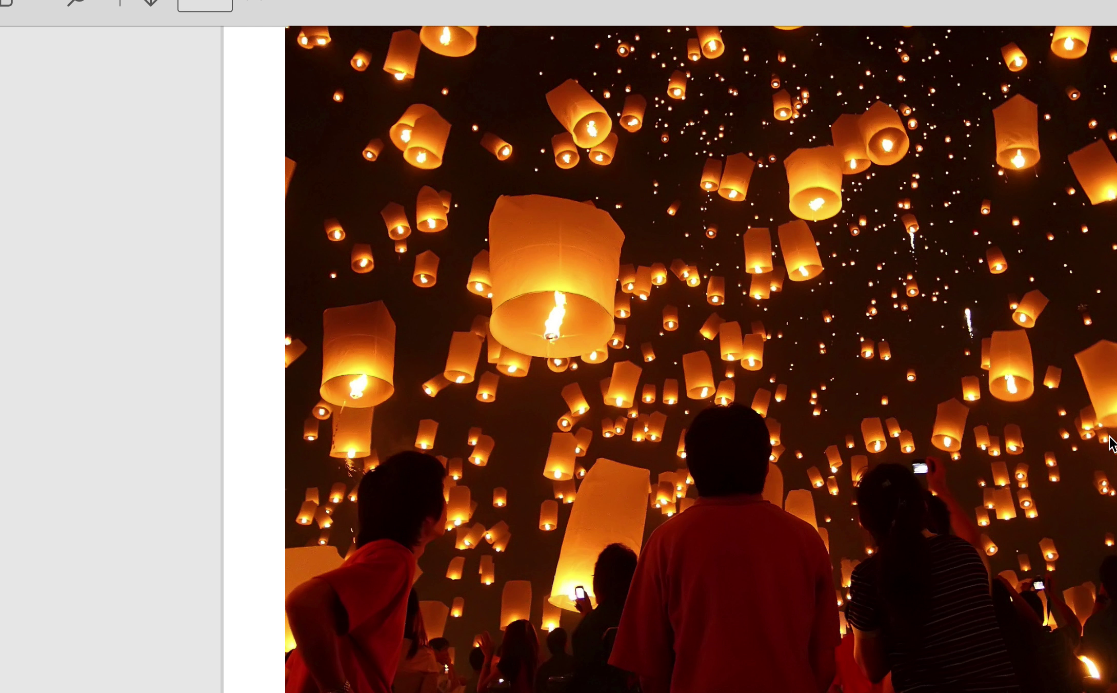
Capture a screenshot of the lantern photo from the other window and paste it onto the new Illustrator artboard.
key(super+shift+4)
drag(394, 44, 1082, 690)
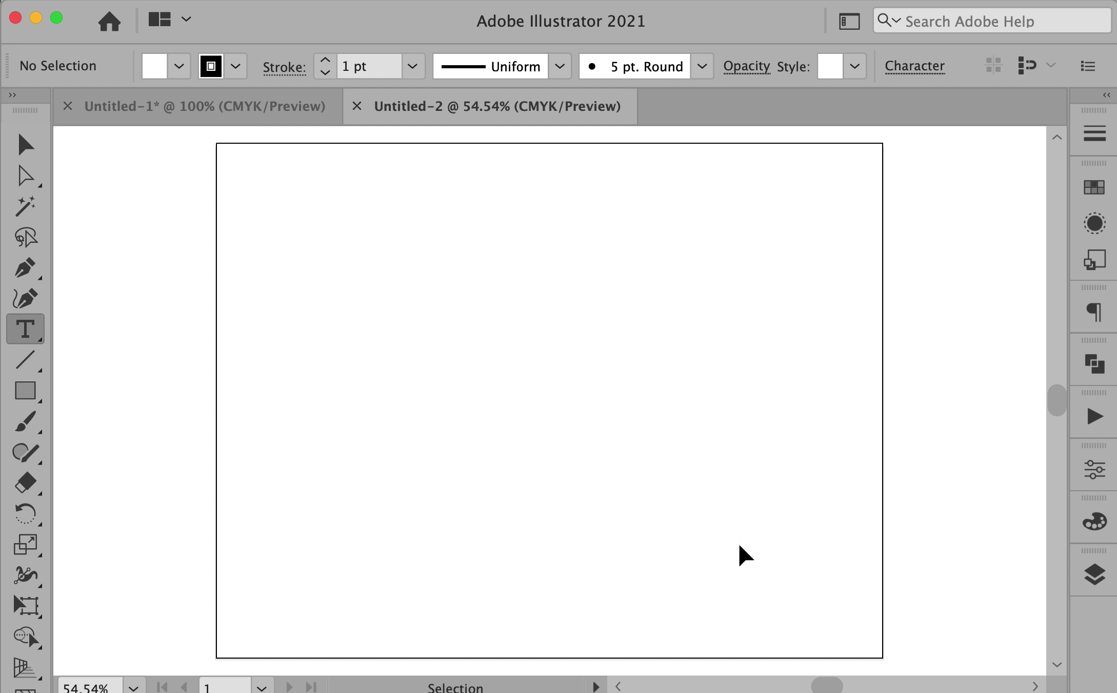
key(super+v)
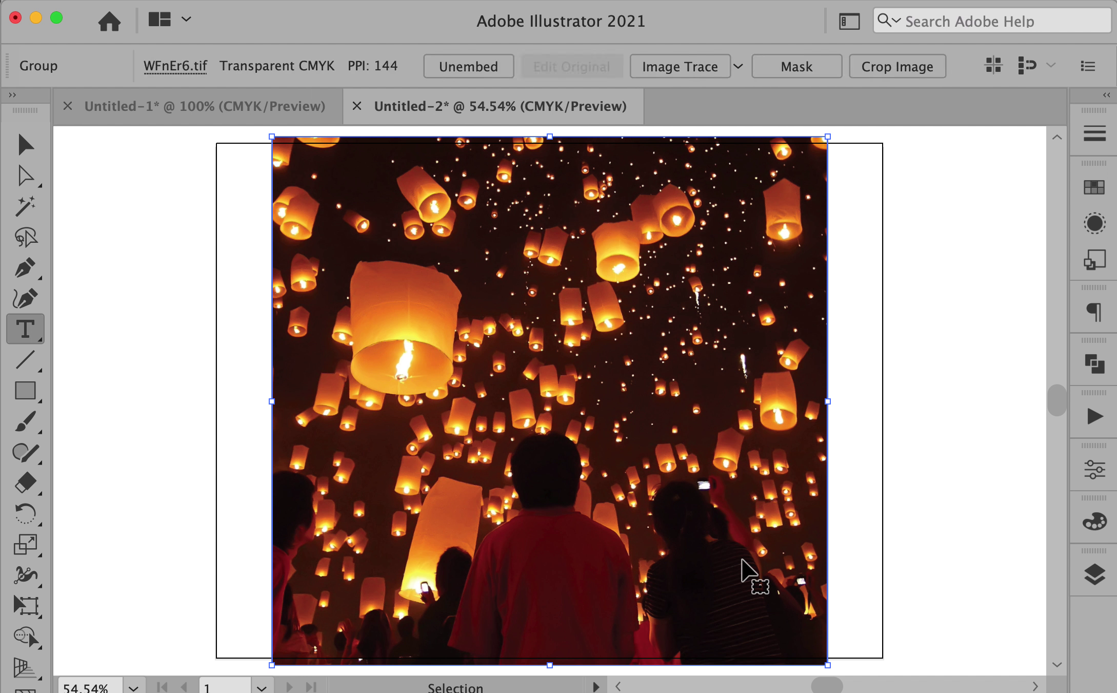
click(232, 456)
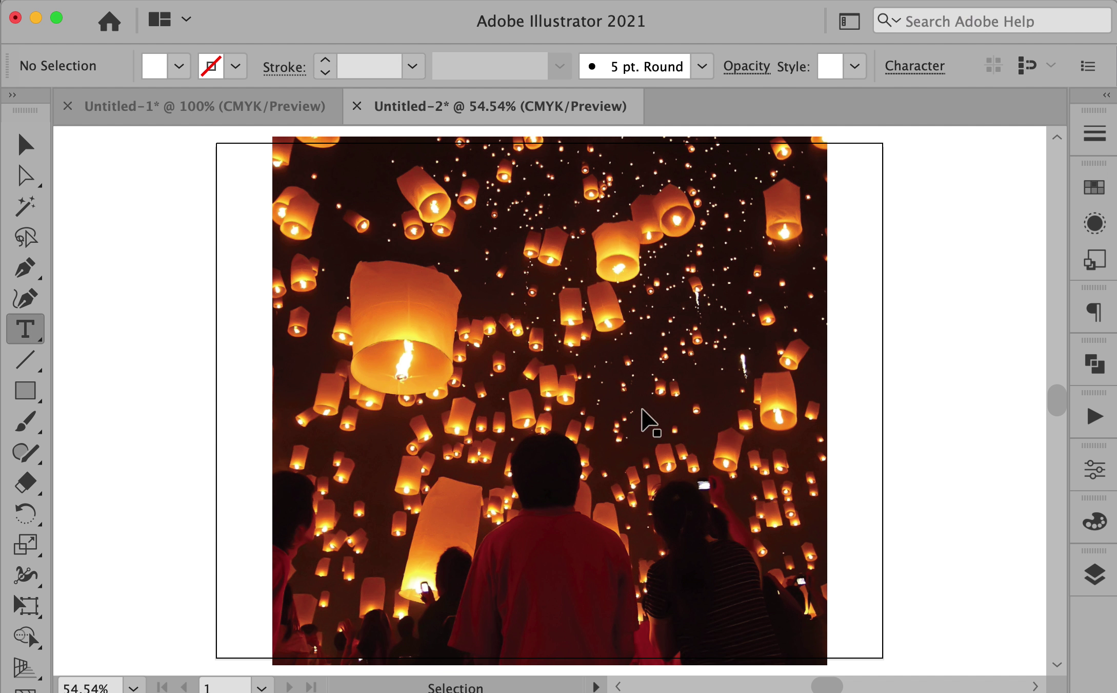
Draw a rectangle about 9.16 x 3.46 in across the upper part of the photo and fill it with CMYK Red.
click(25, 390)
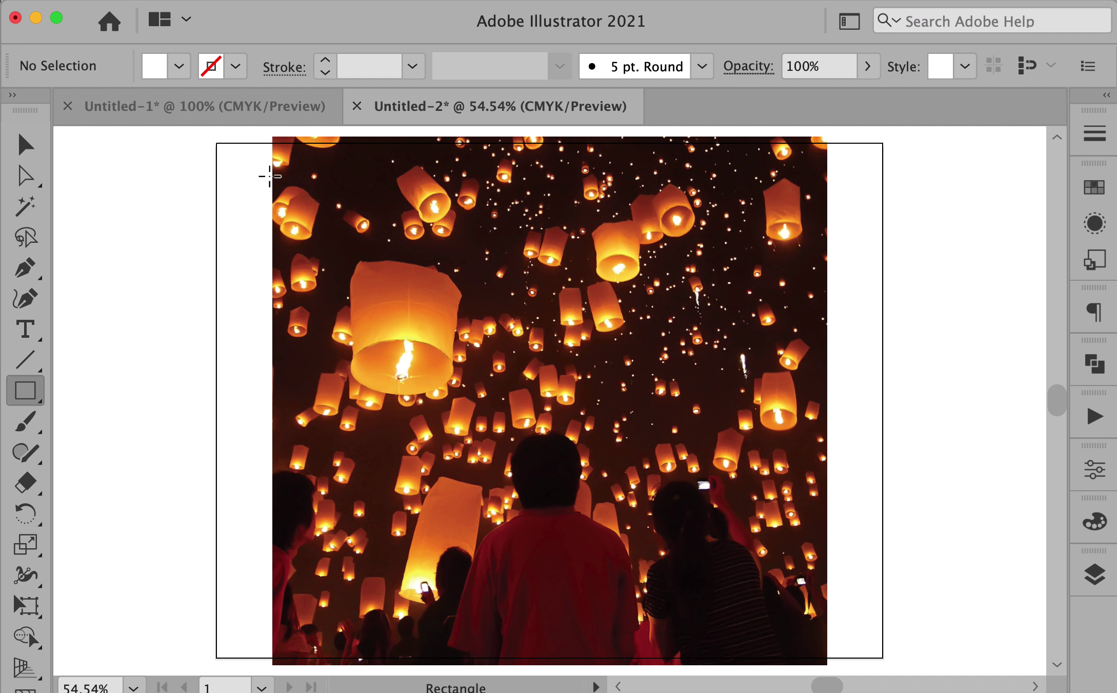
drag(273, 177, 827, 385)
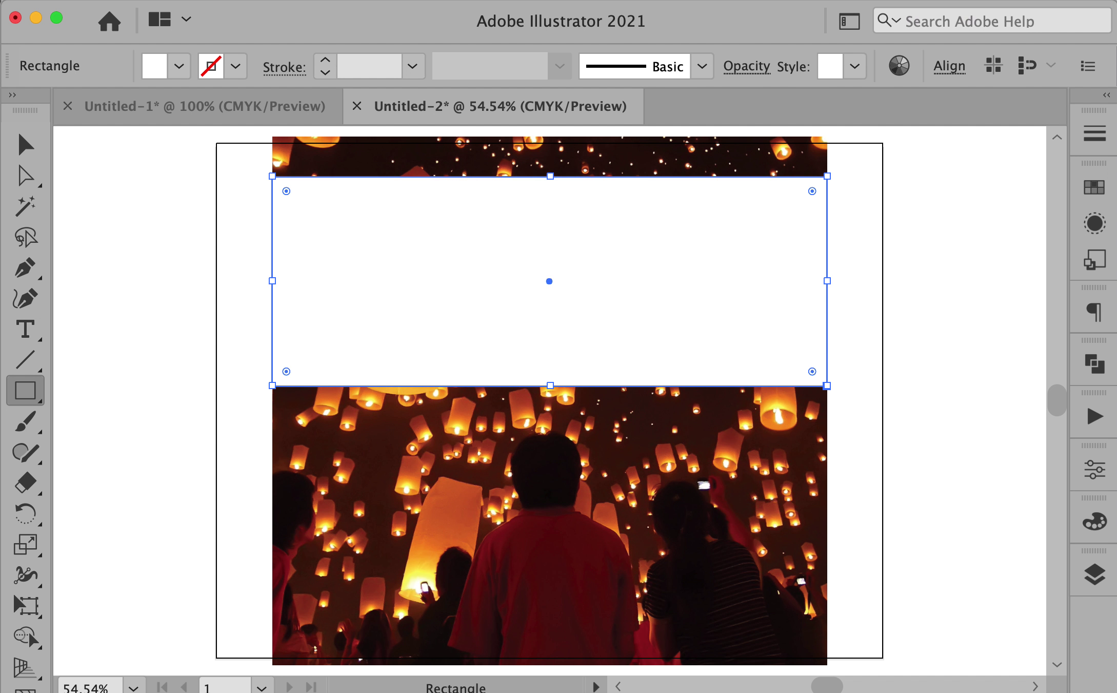
click(1095, 188)
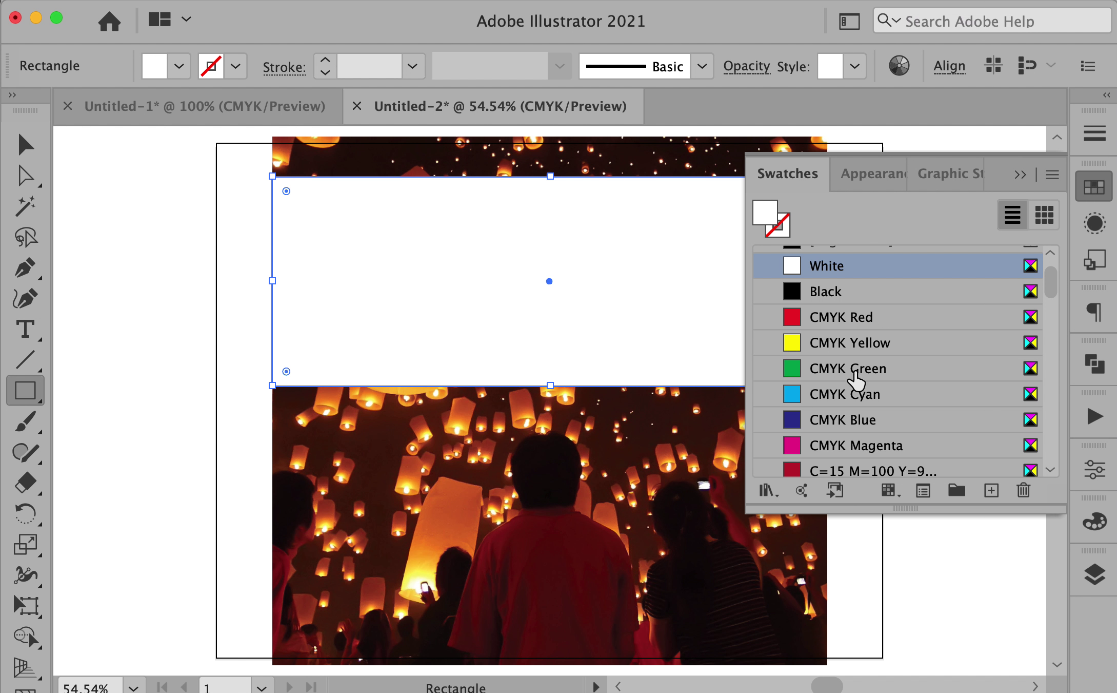
click(847, 318)
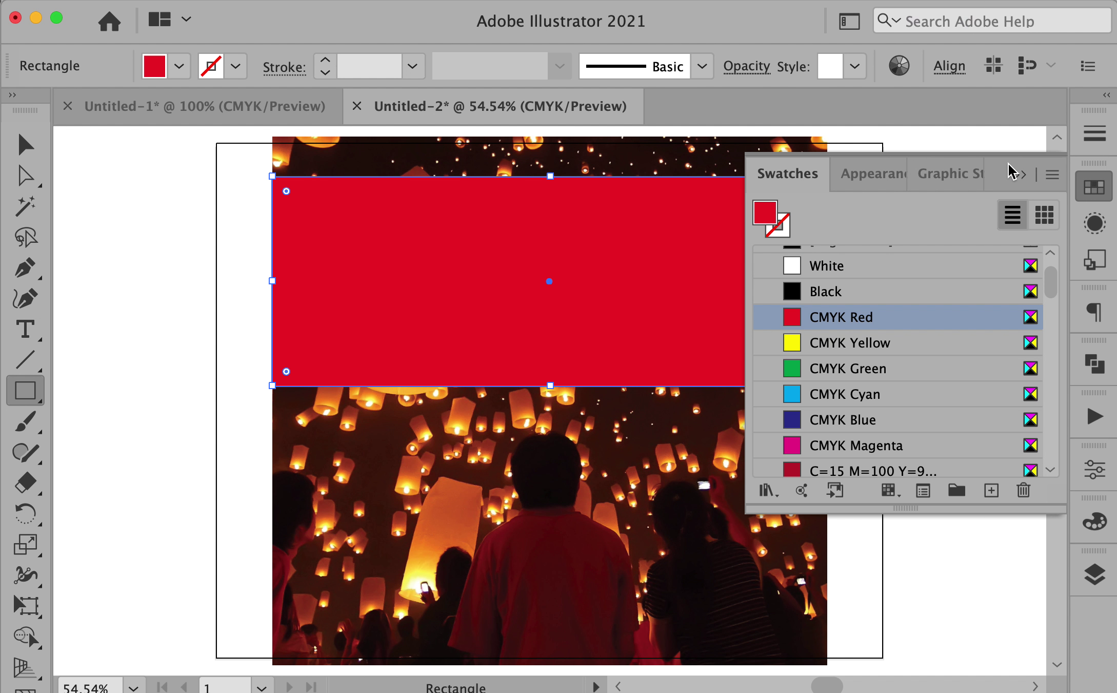
click(1022, 176)
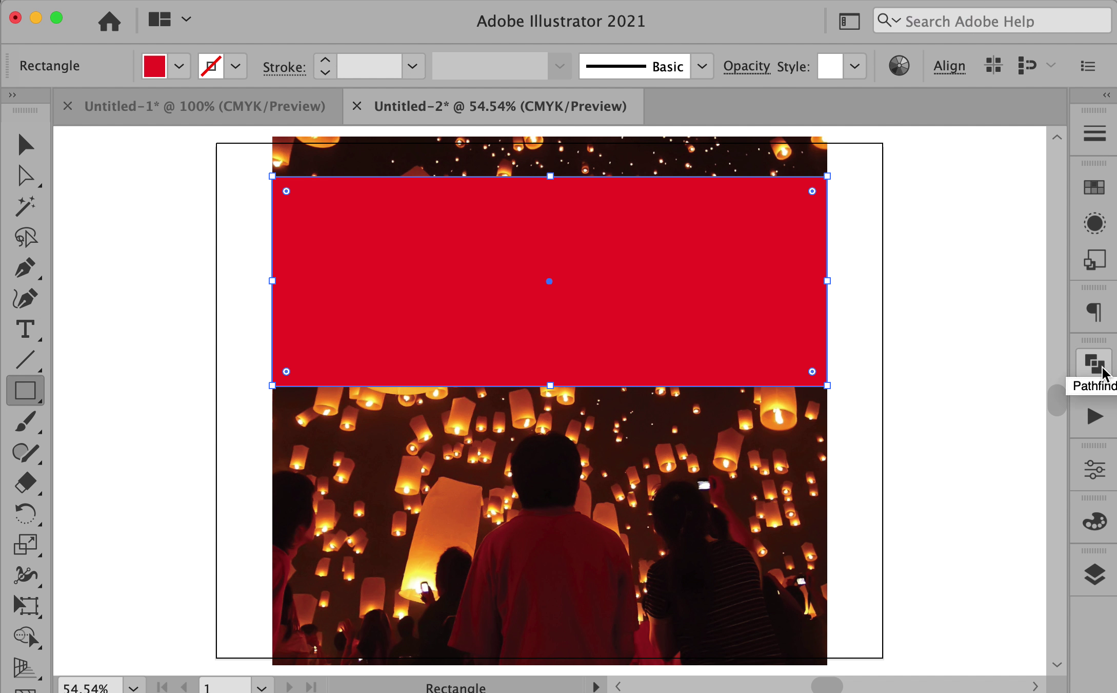
Set the red rectangle's blending mode to Multiply and its opacity to 64%, leaving it deselected.
click(1096, 224)
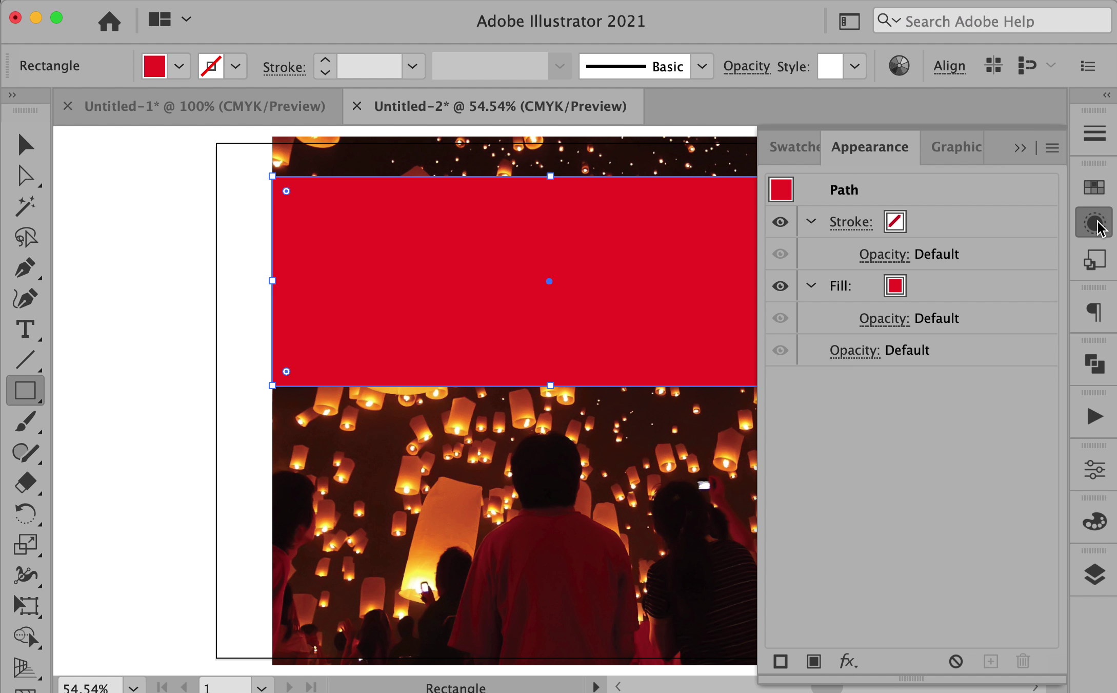
click(1095, 469)
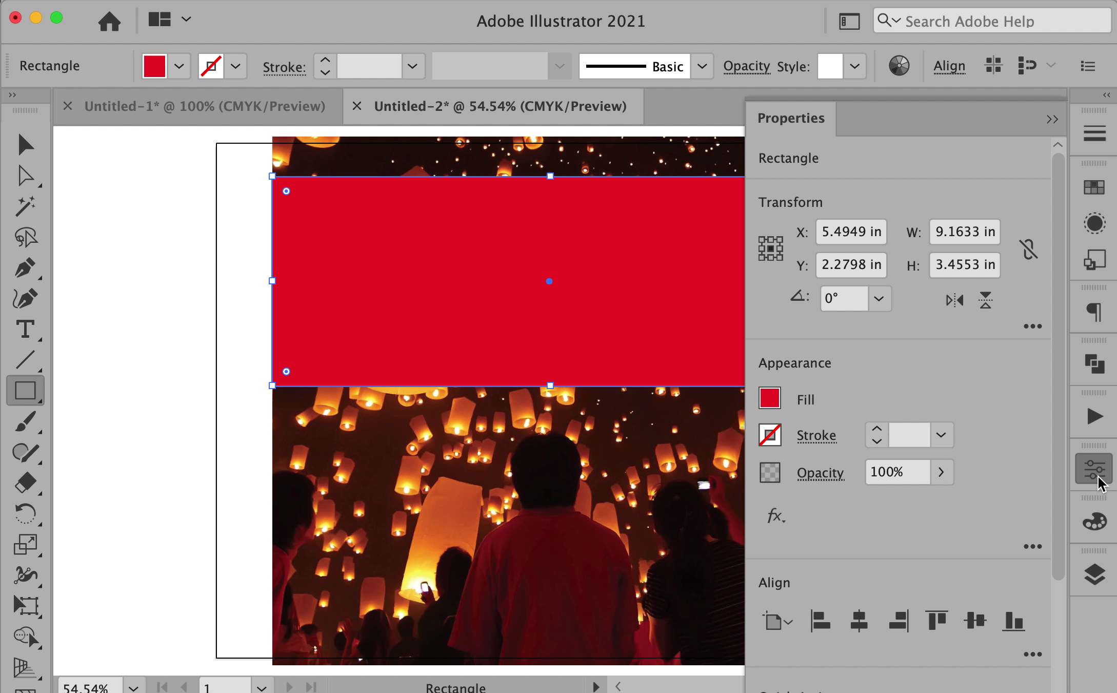
click(819, 475)
click(629, 521)
click(621, 611)
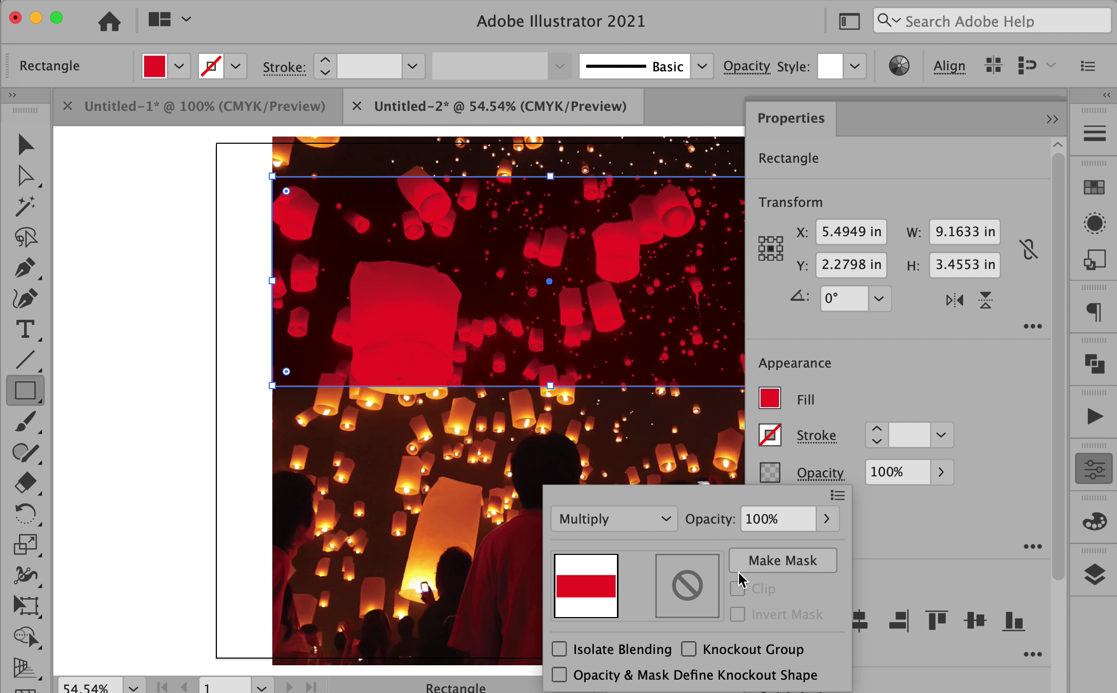
click(826, 519)
mouse_move(781, 548)
mouse_down()
mouse_move(760, 548)
mouse_move(790, 553)
mouse_up()
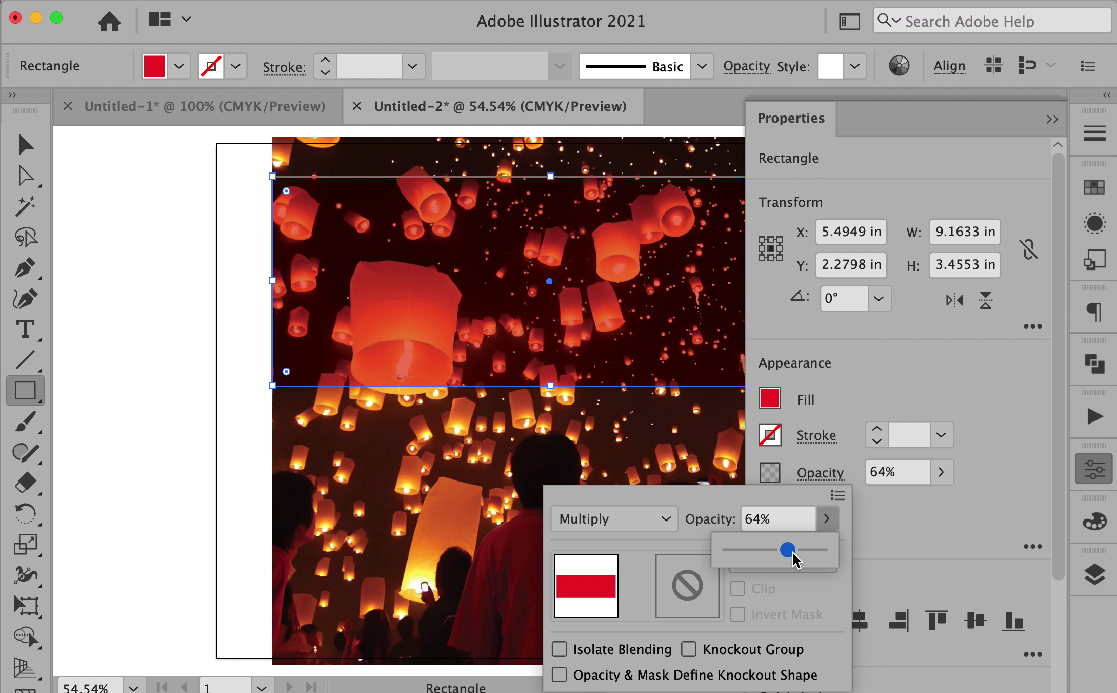
click(1049, 117)
click(1053, 117)
super+click(191, 362)
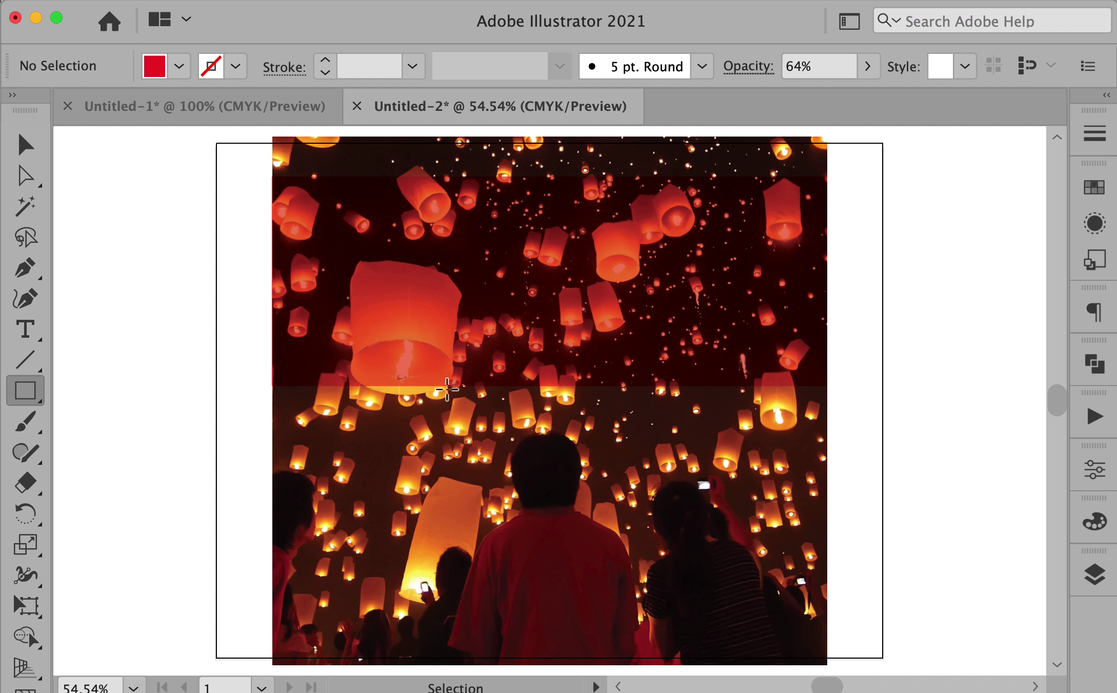
Place NF.tif over the lower-left area of the lantern photo, spanning a bit over a third of its width.
key(v)
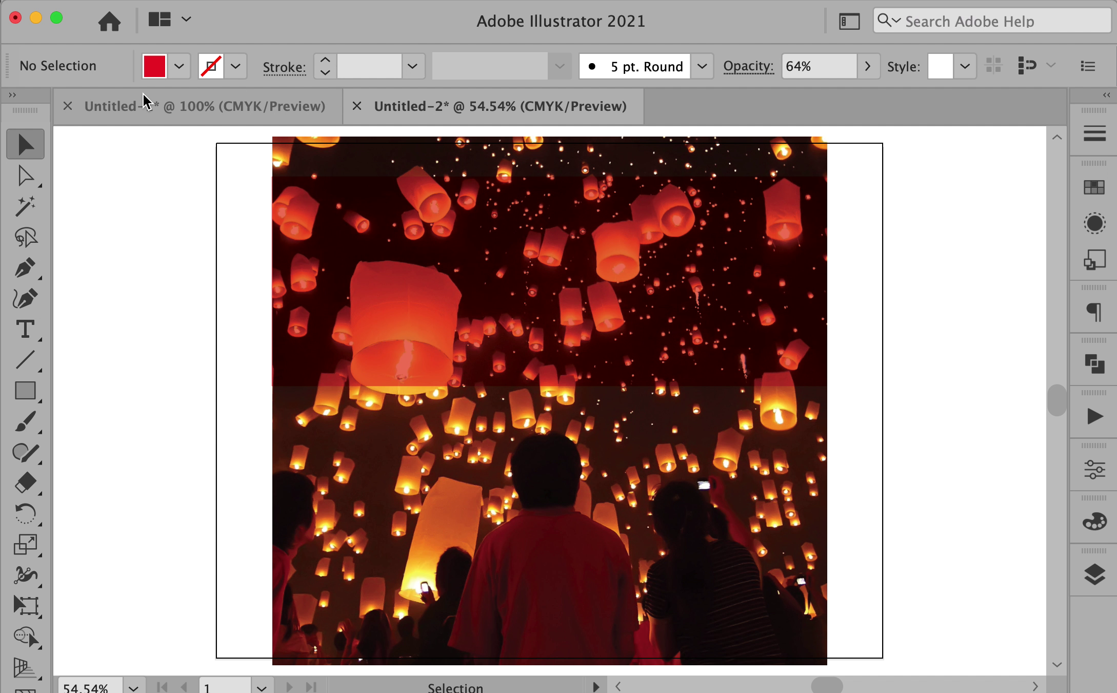
click(23, 0)
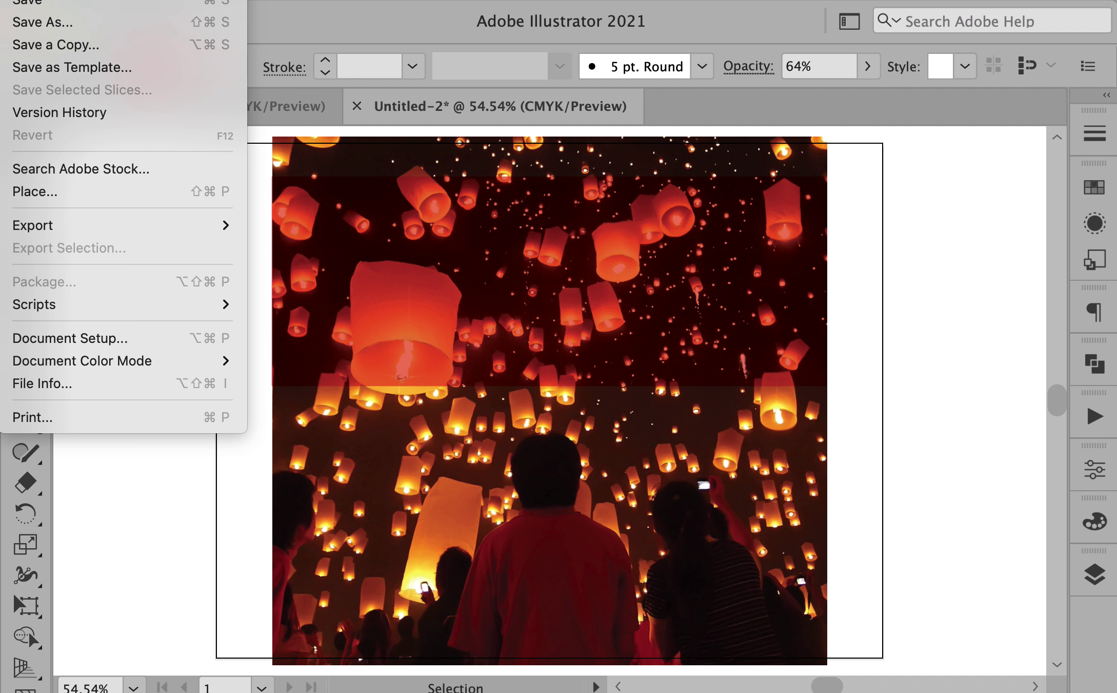
click(47, 192)
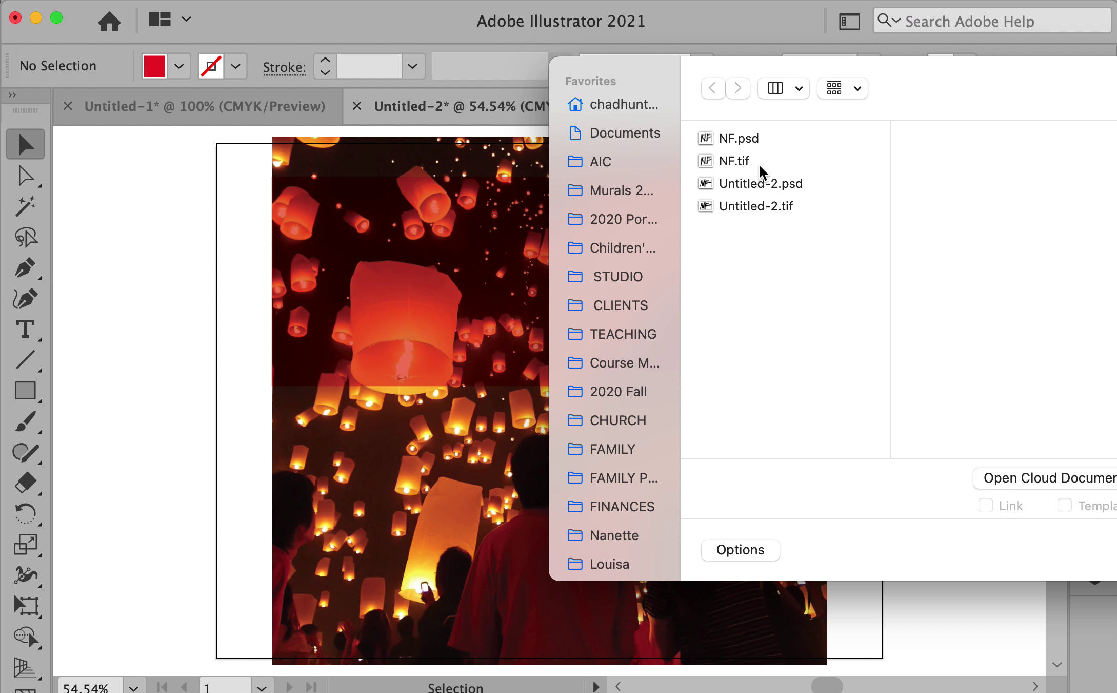
click(723, 164)
double_click(724, 164)
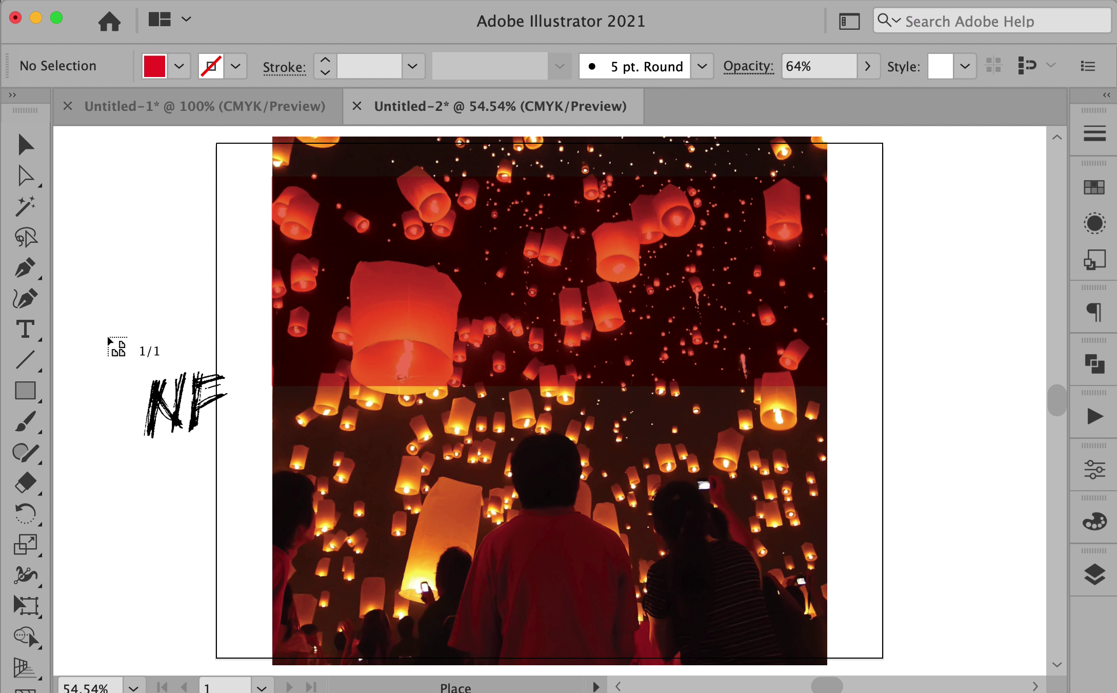
drag(287, 475, 487, 641)
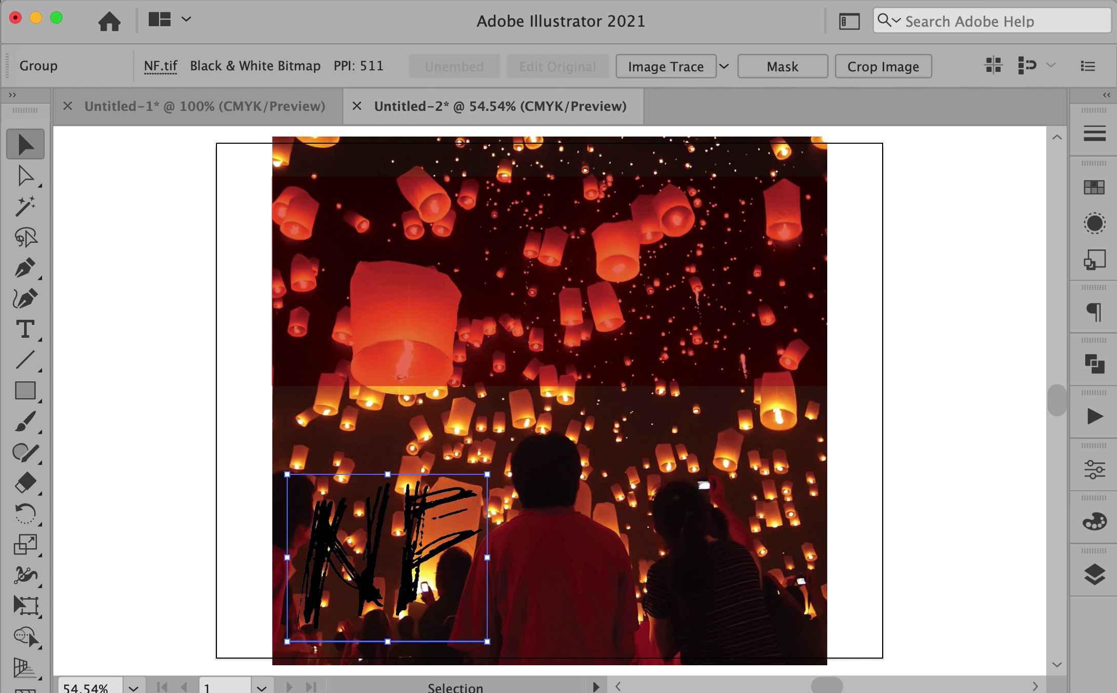
Recolour the placed NF logo by trying the orange and red swatches, ending on the dark red C=15 M=100 swatch.
click(1100, 189)
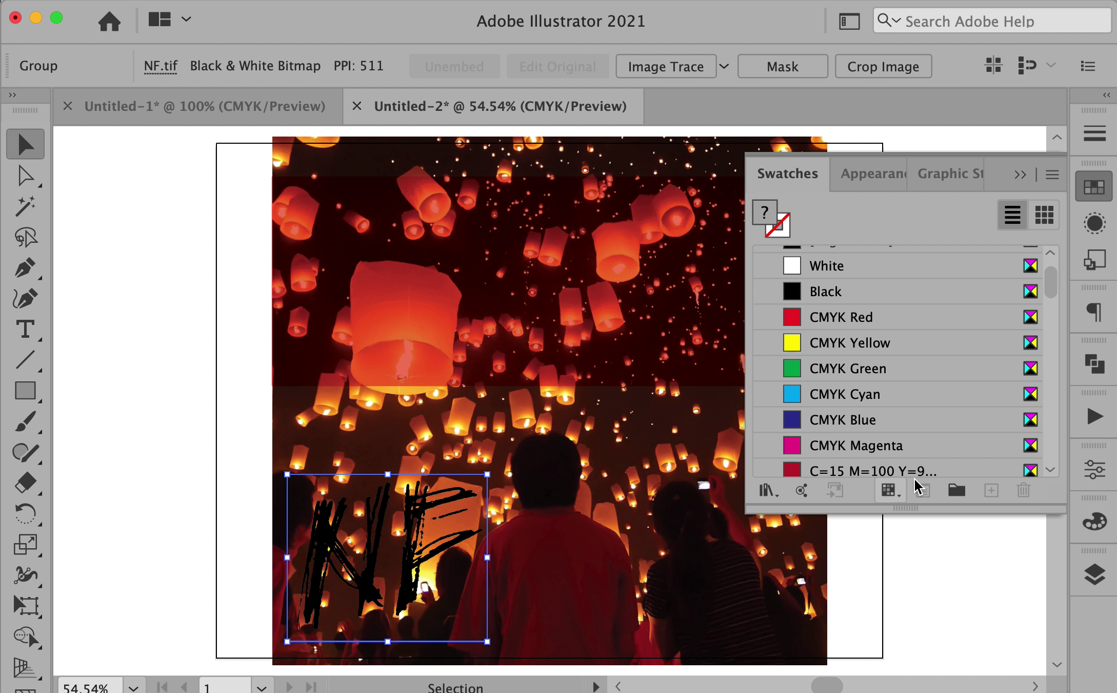
scroll(918, 416, down, 6)
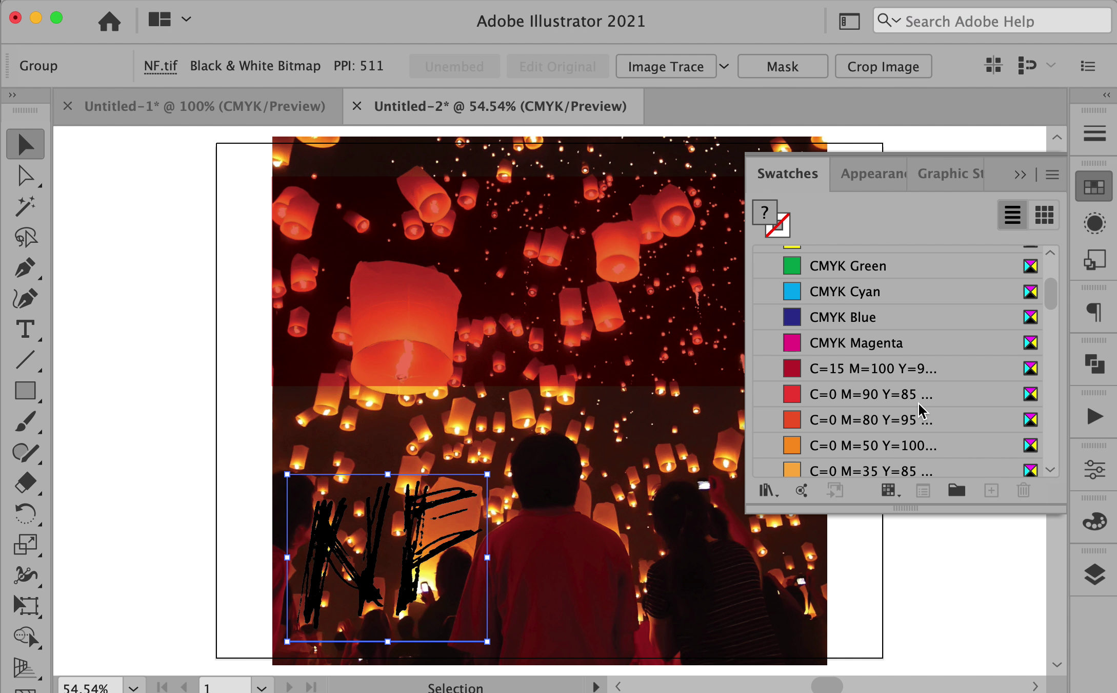
click(848, 394)
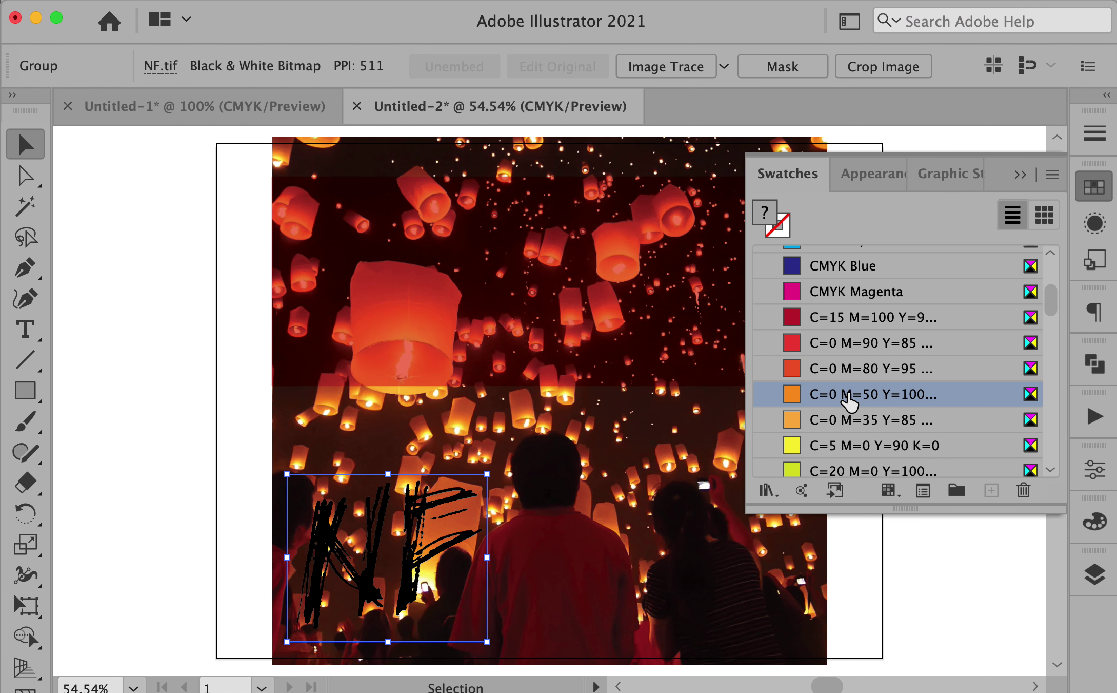
click(849, 368)
click(849, 343)
click(849, 318)
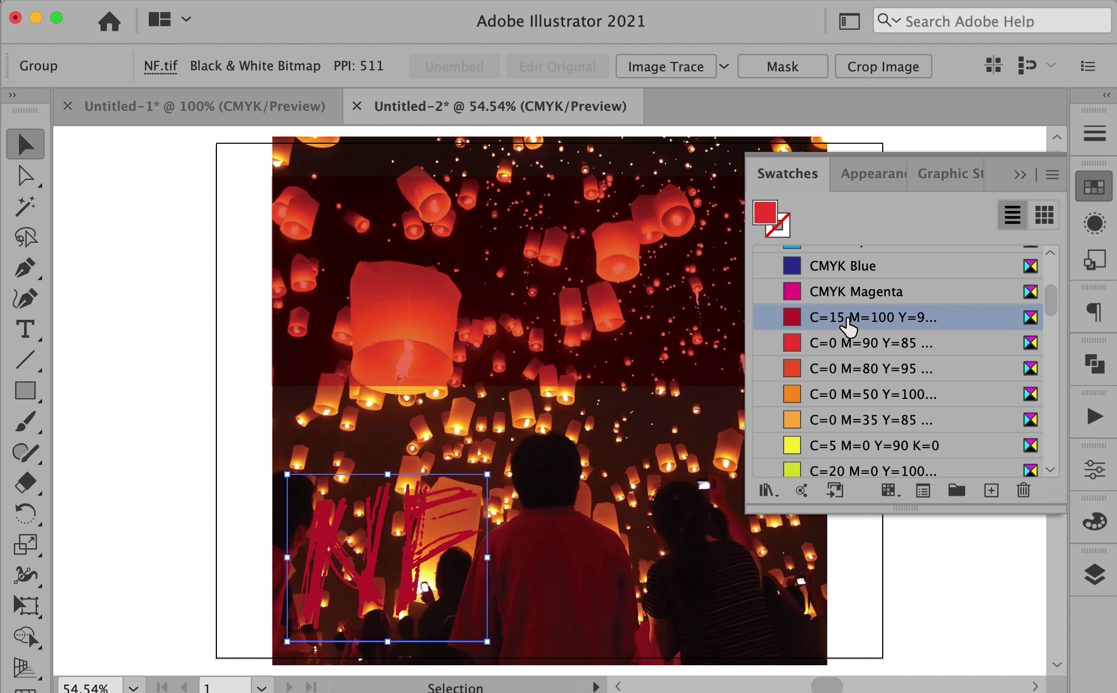
Try the CMYK Magenta, CMYK Blue and yellow C=5 M=0 Y=90 K=0 swatches on the placed NF logo.
click(851, 292)
click(853, 267)
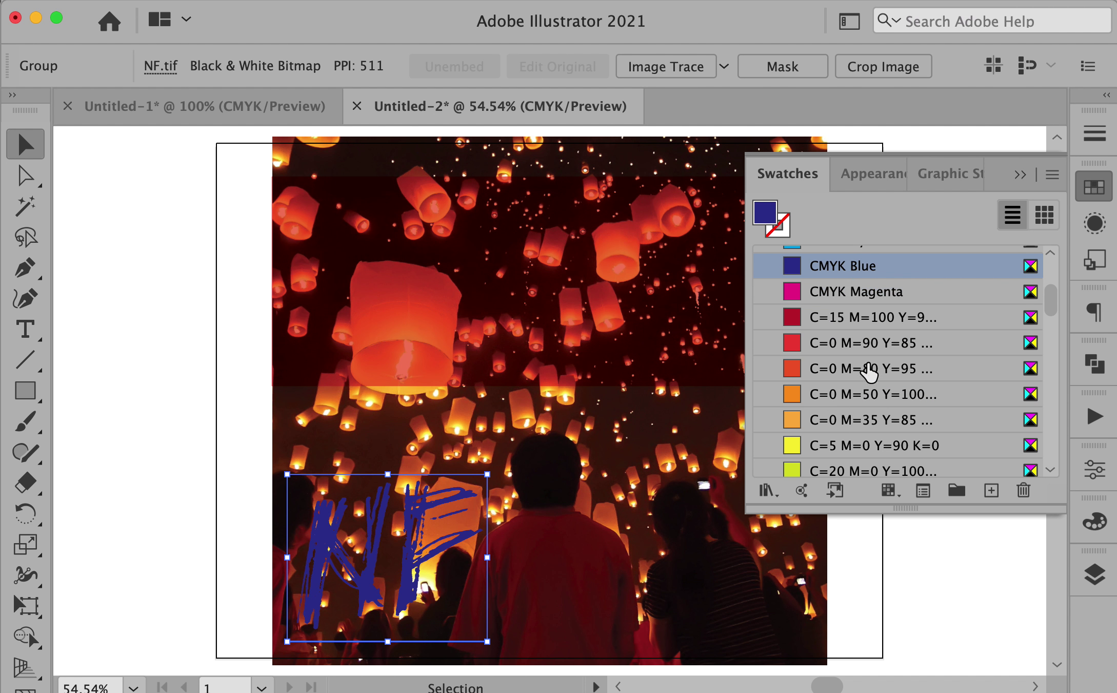
click(853, 445)
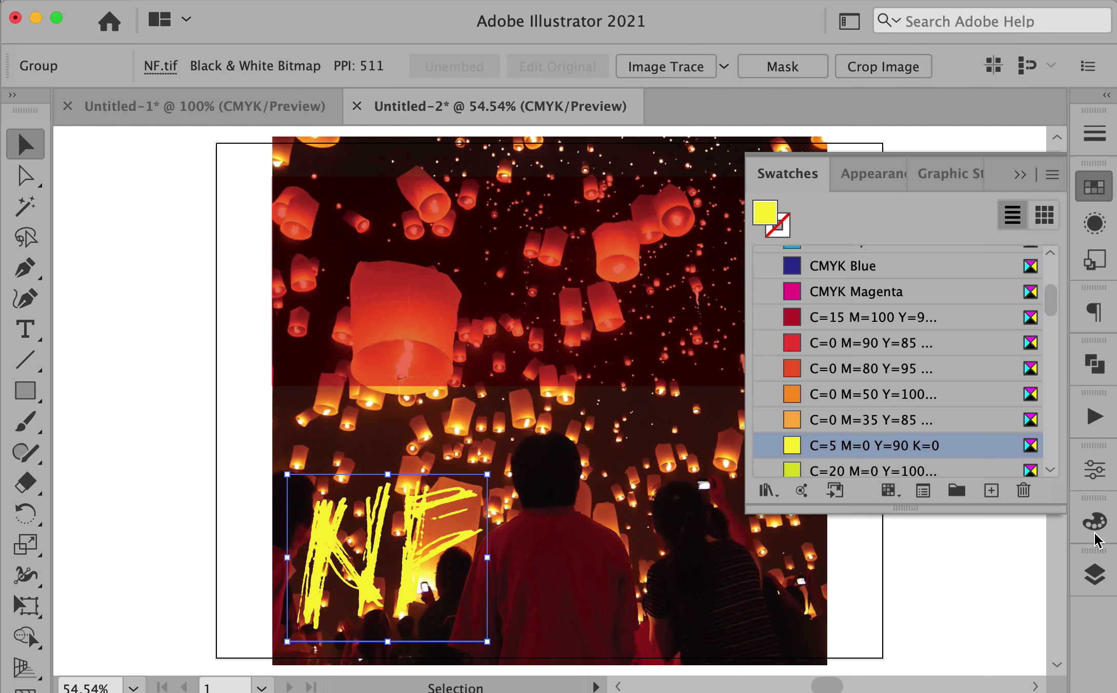
Recolour the NF logo with a brownish orange picked from the colour spectrum and leave it deselected.
click(1094, 522)
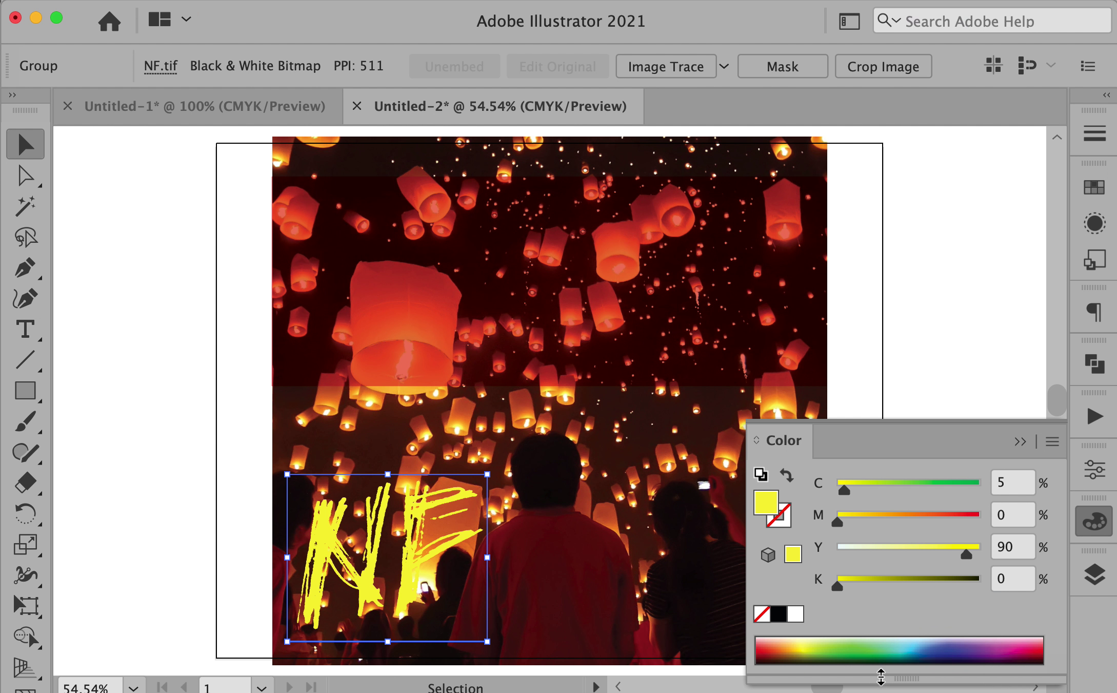
drag(873, 648, 782, 649)
click(1021, 442)
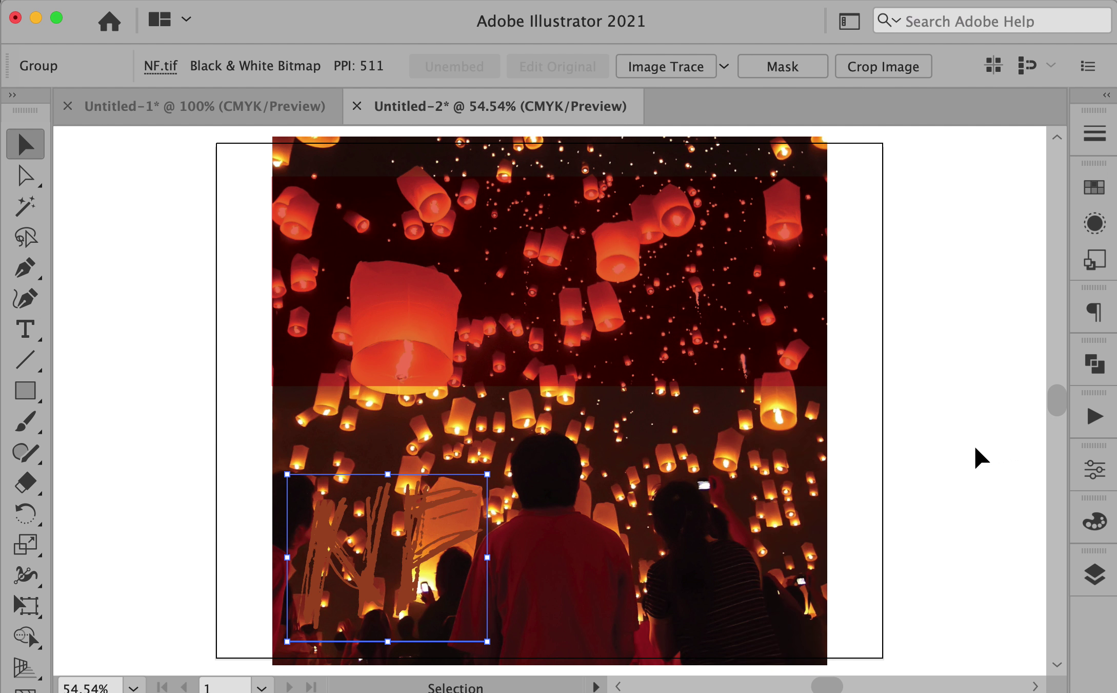
key(super+shift+a)
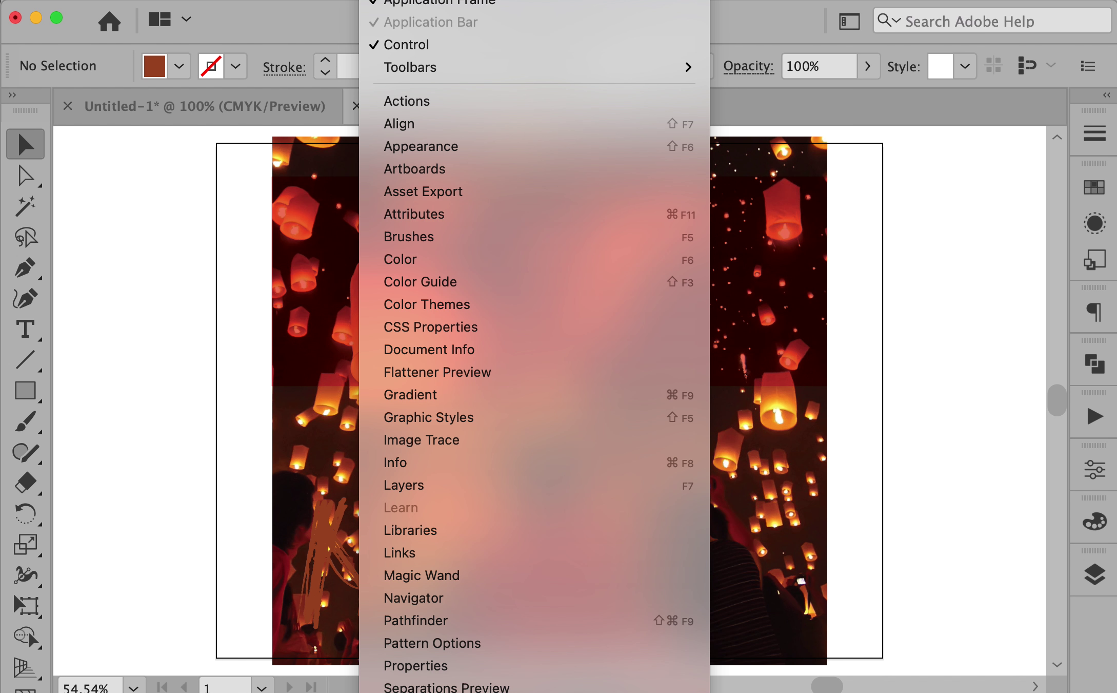
key(Escape)
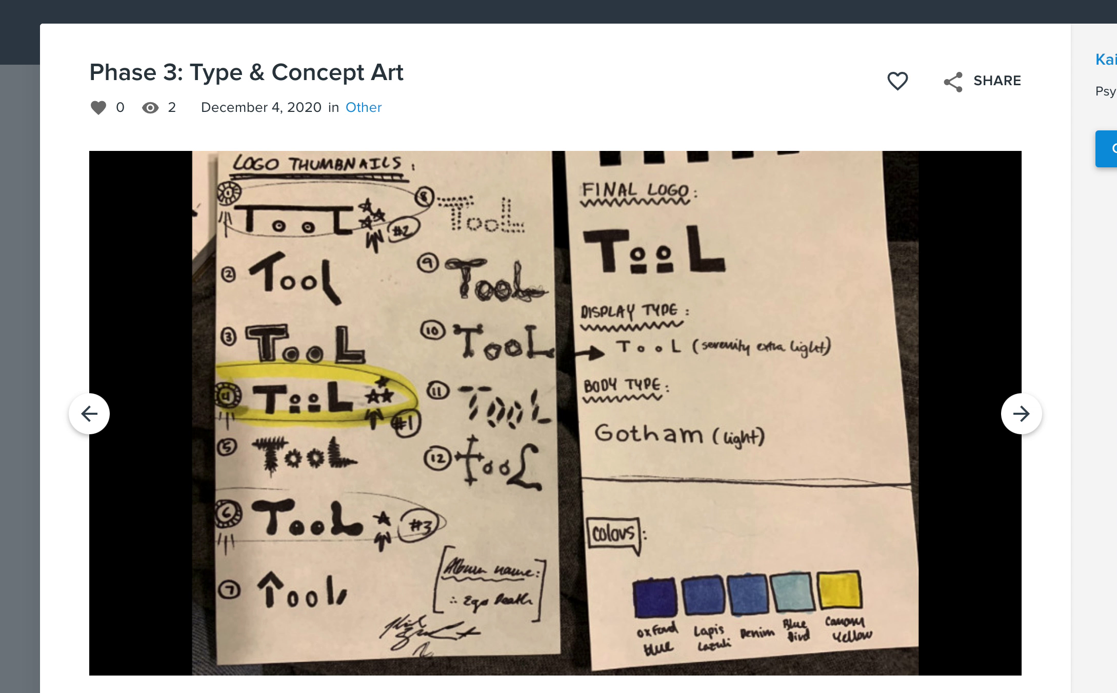
In the online portfolio, move on to the Music Rebrand Phase 3 project and examine the gig poster's goat head and Slipknot lettering.
key(Right)
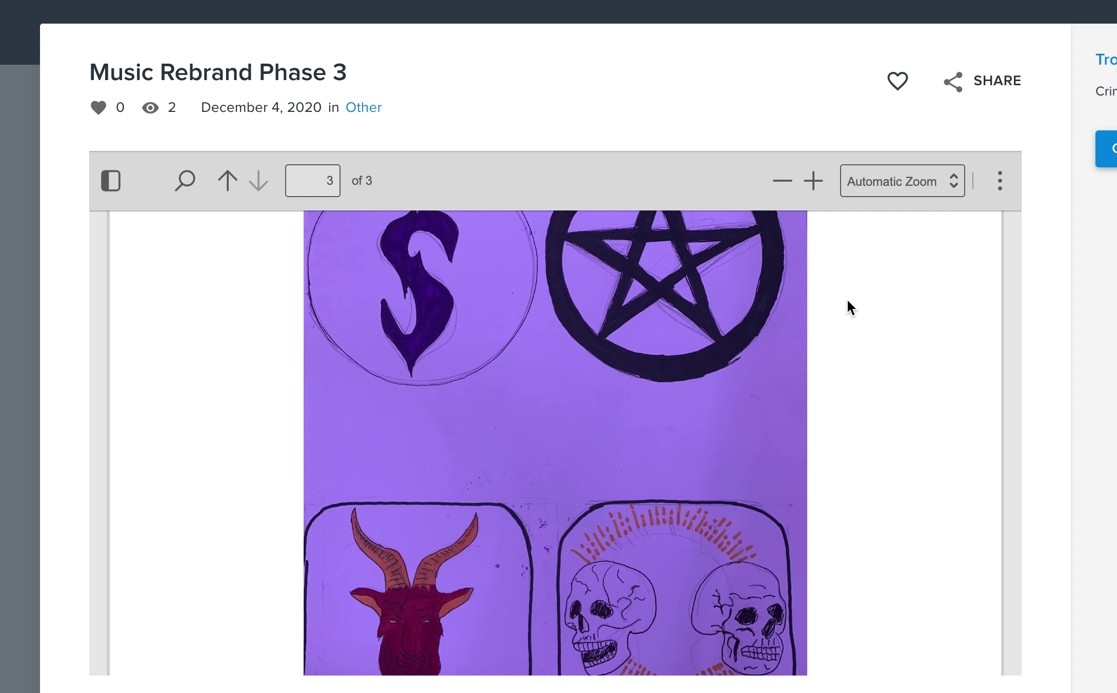
scroll(849, 308, up, 15)
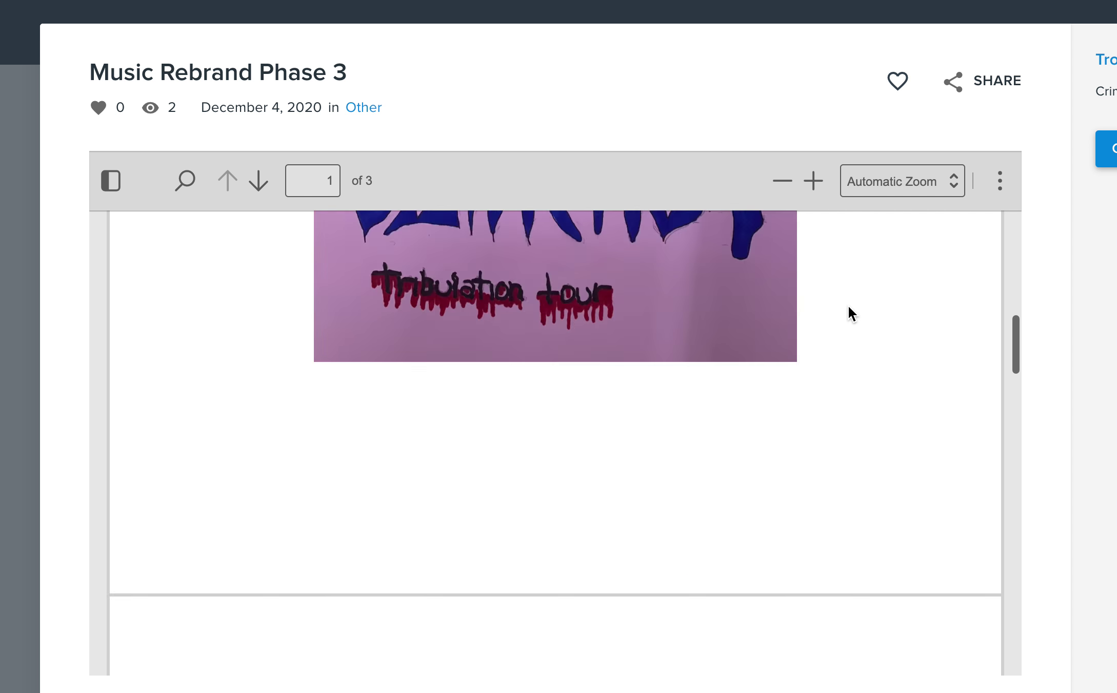
scroll(849, 308, down, 6)
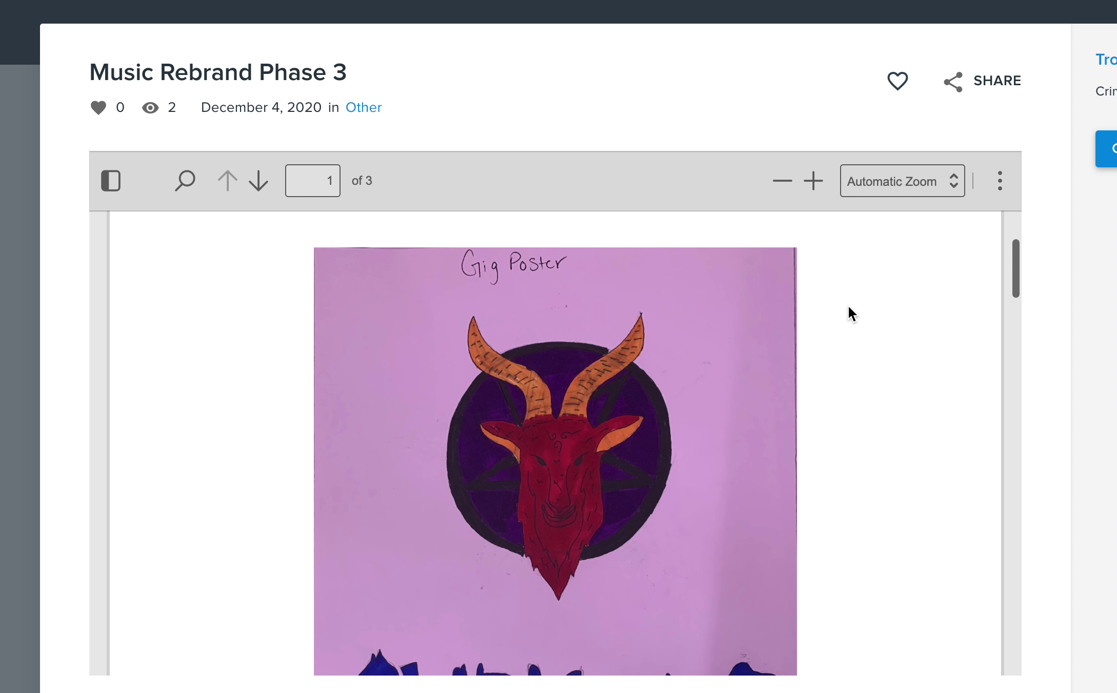
scroll(849, 307, down, 12)
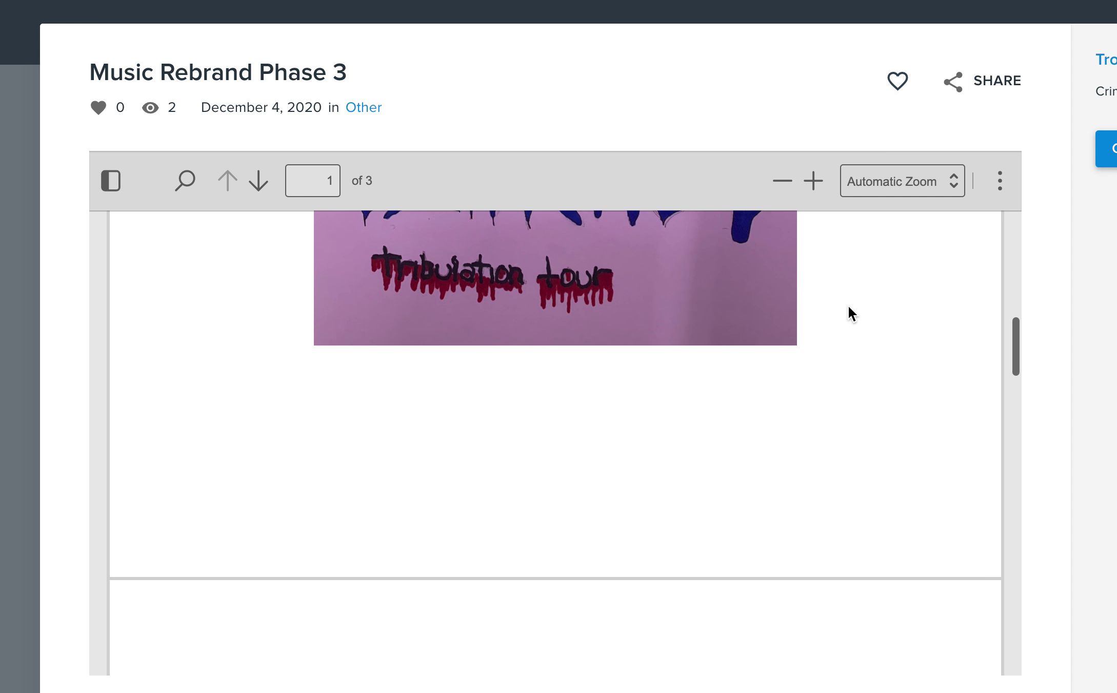
scroll(849, 308, down, 4)
scroll(849, 308, up, 18)
scroll(849, 307, down, 2)
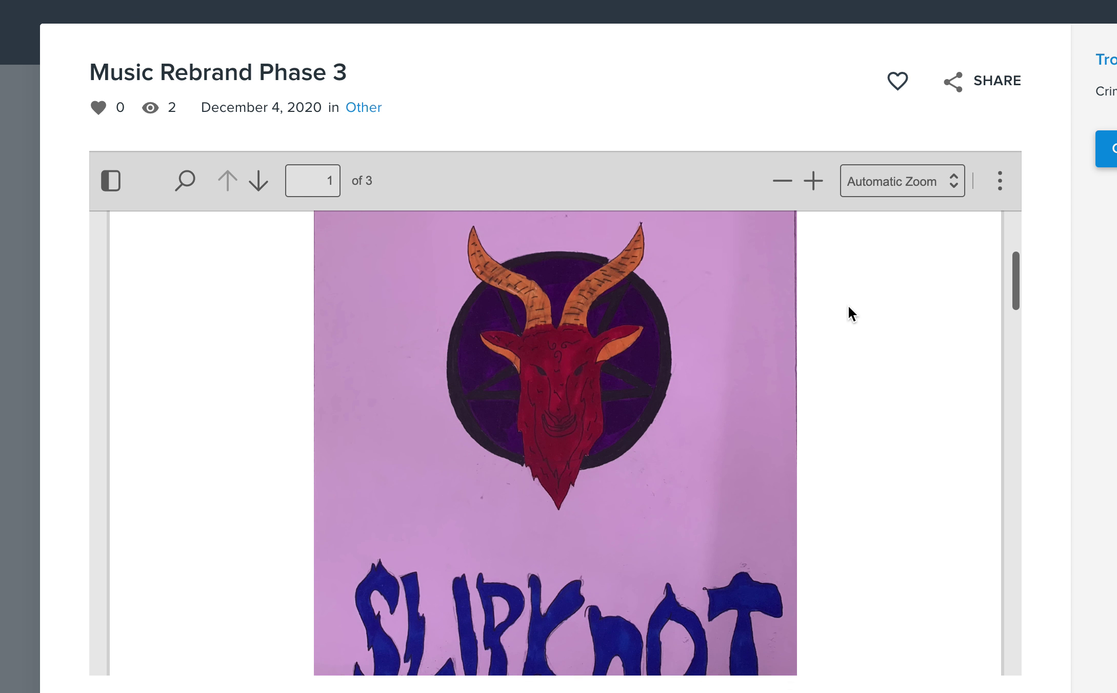
scroll(849, 308, up, 2)
scroll(849, 308, down, 2)
scroll(848, 306, down, 2)
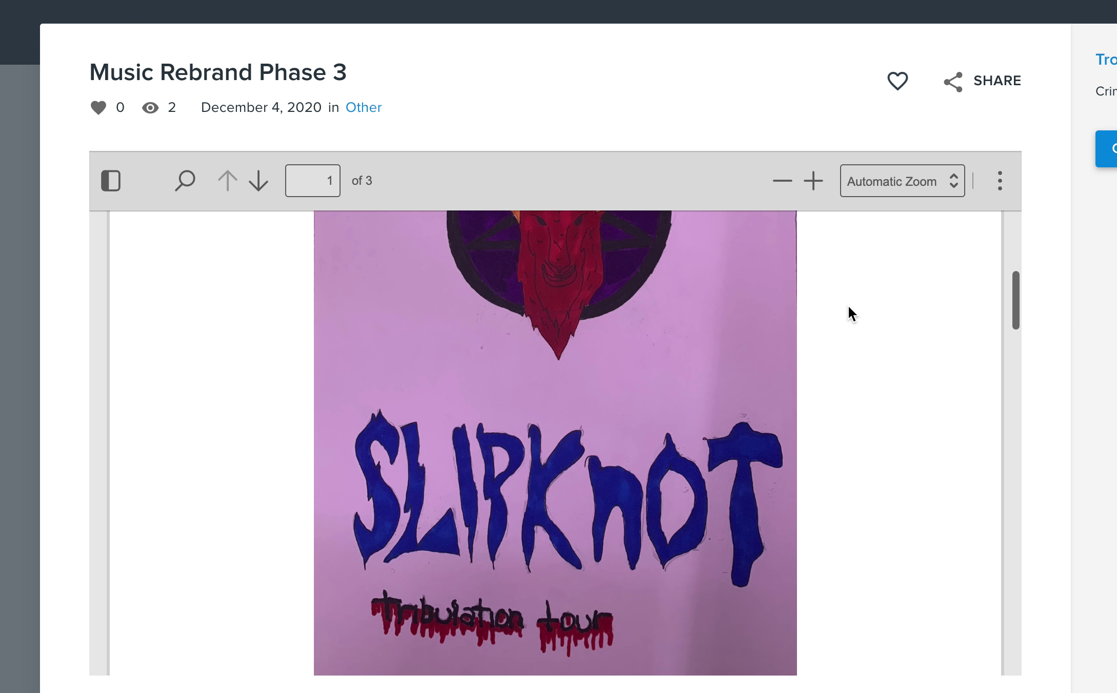
scroll(849, 306, up, 4)
scroll(849, 307, up, 1)
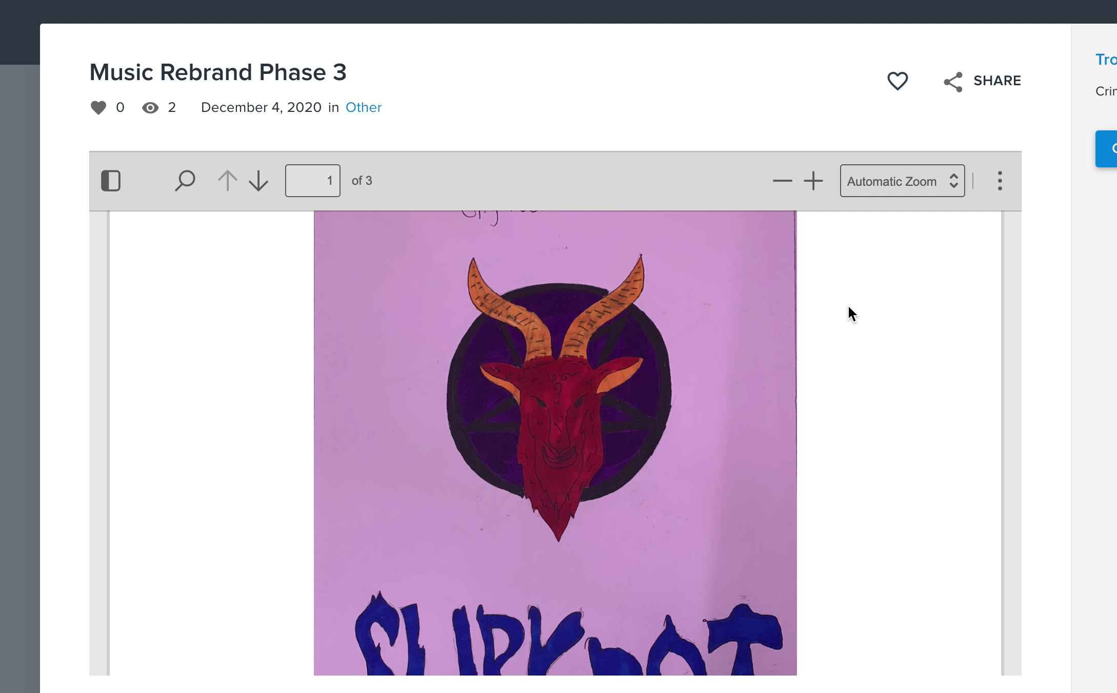
scroll(848, 306, down, 5)
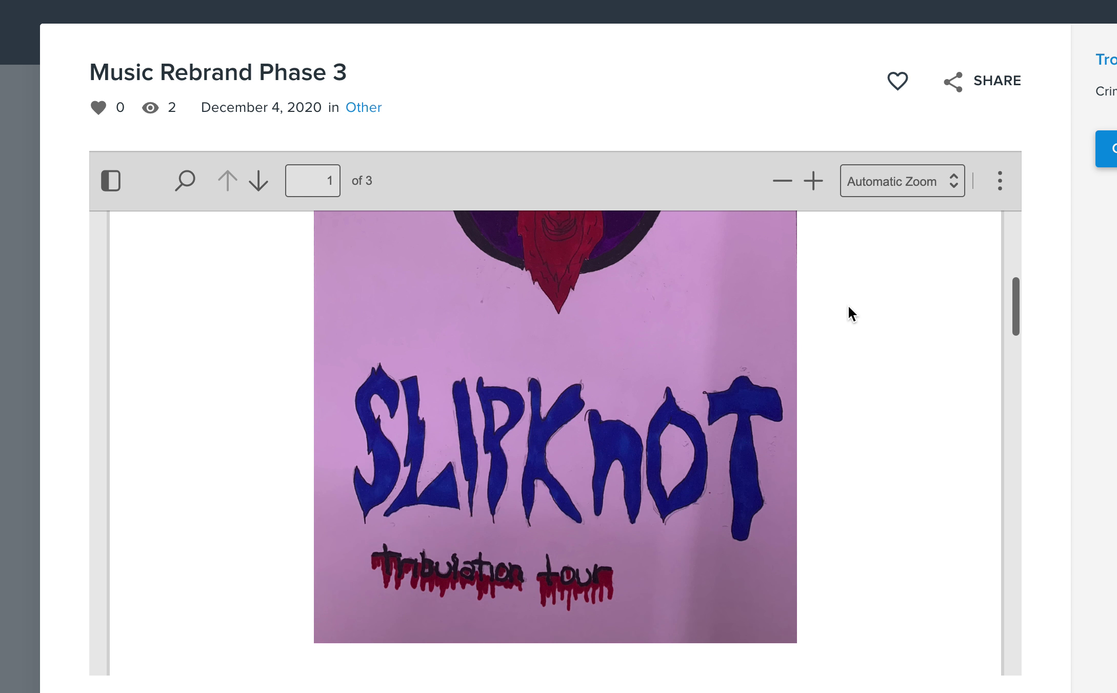
scroll(849, 306, up, 5)
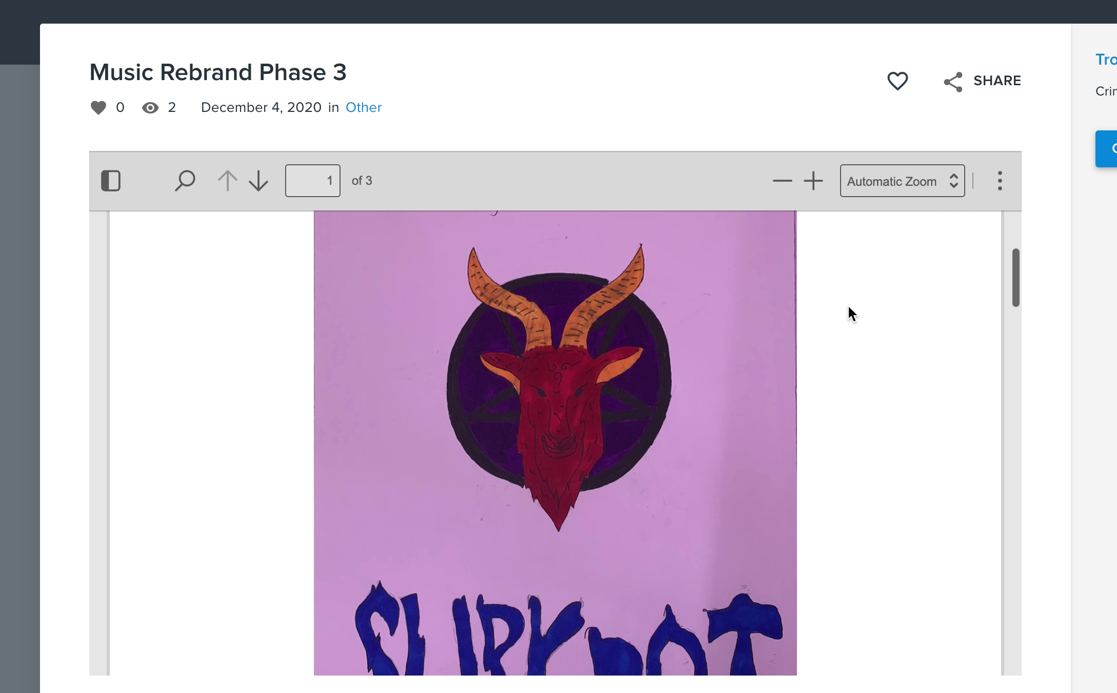
Compare the logo sketches and marker colour chips on the Identity page with the lettering and colours of the gig poster.
scroll(849, 307, down, 4)
scroll(849, 307, down, 3)
scroll(848, 305, down, 8)
scroll(847, 304, down, 2)
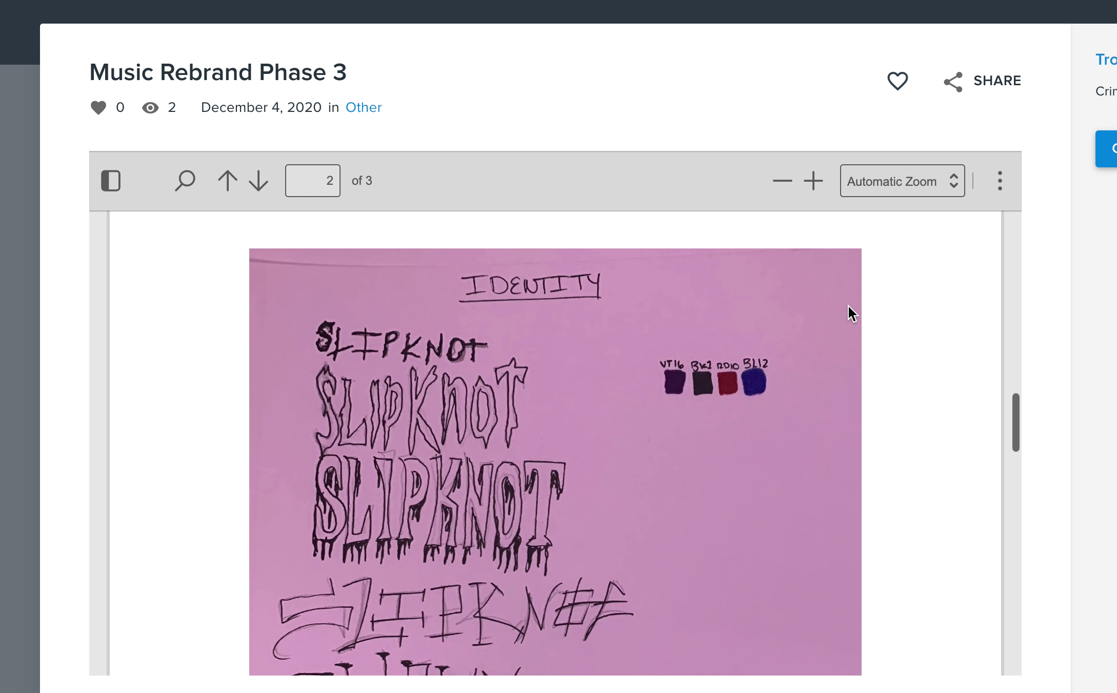
scroll(847, 305, down, 2)
scroll(848, 304, up, 2)
scroll(847, 305, down, 1)
scroll(848, 304, down, 1)
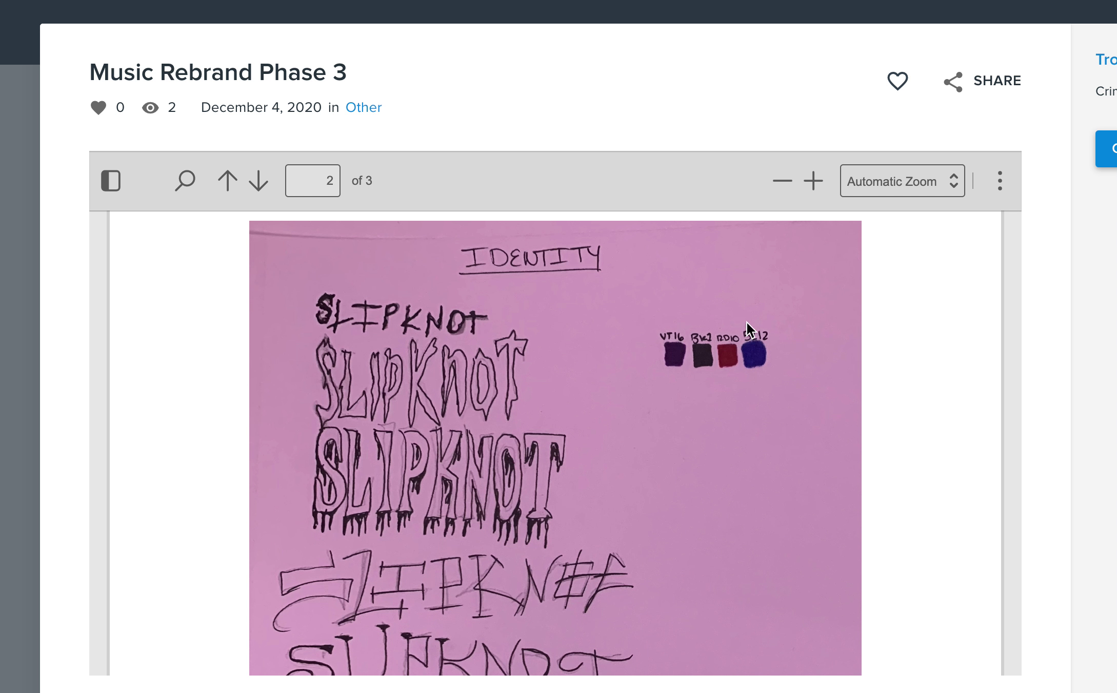
scroll(746, 321, up, 10)
scroll(746, 322, down, 1)
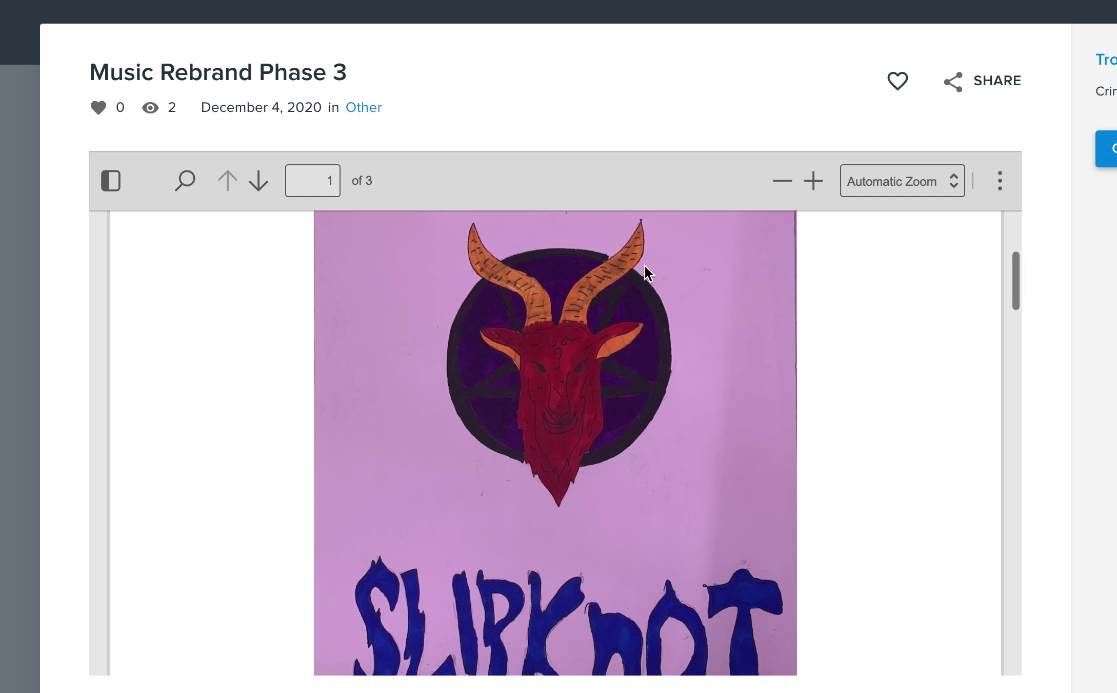
scroll(832, 358, down, 10)
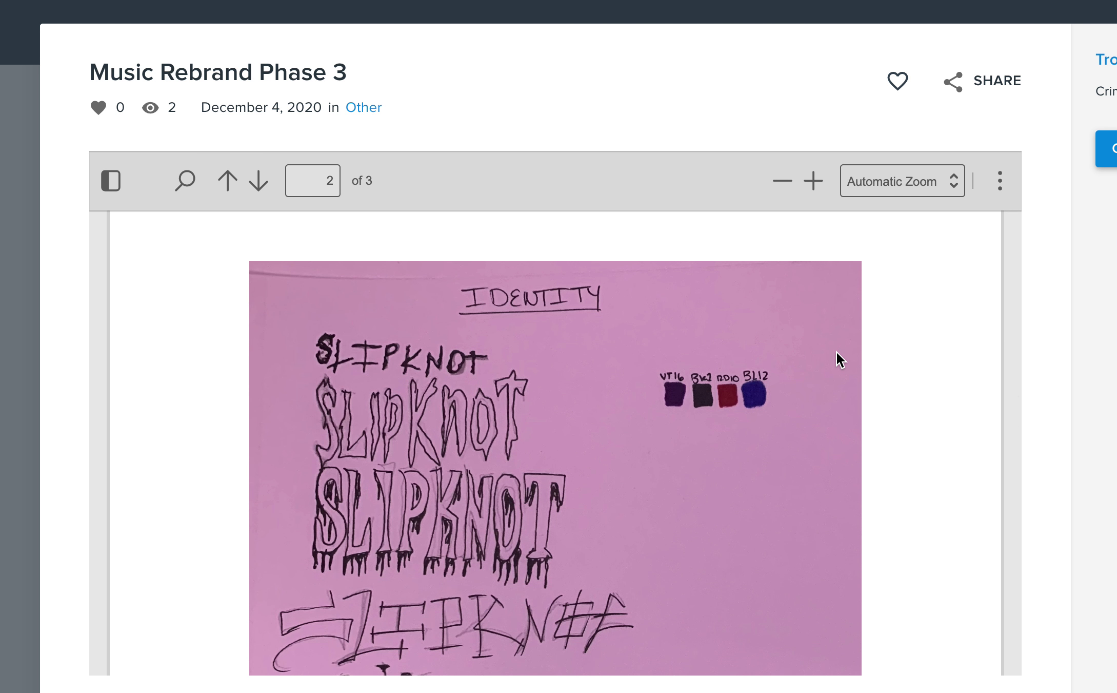
scroll(837, 351, up, 3)
scroll(837, 353, up, 10)
scroll(837, 353, down, 3)
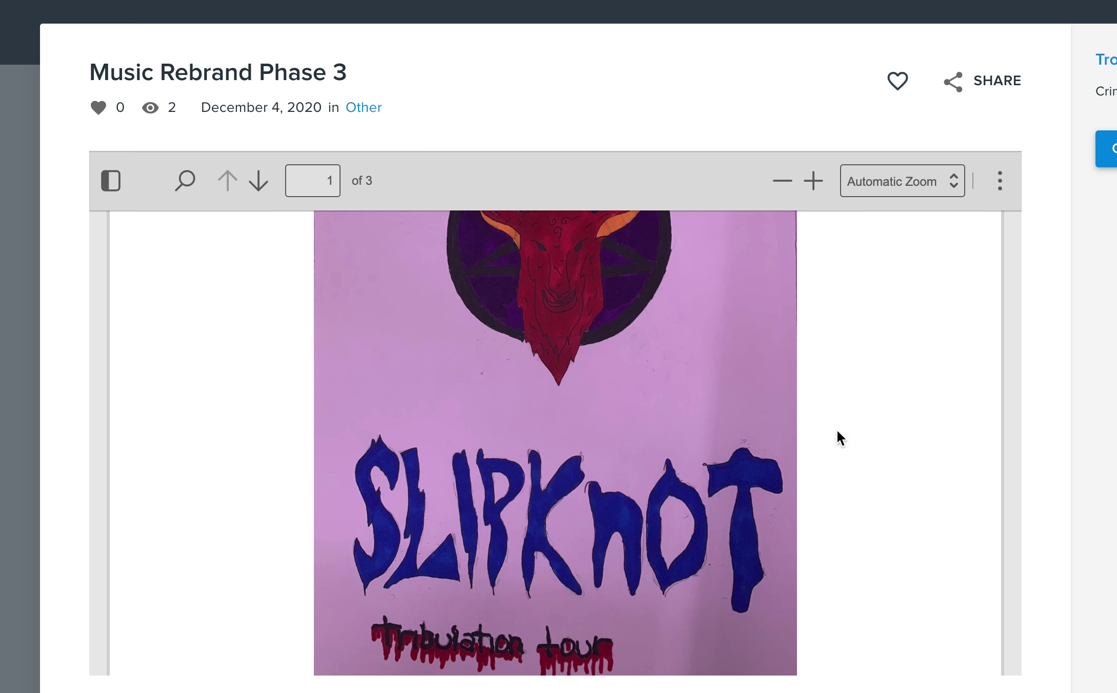
scroll(837, 431, down, 8)
scroll(837, 430, down, 7)
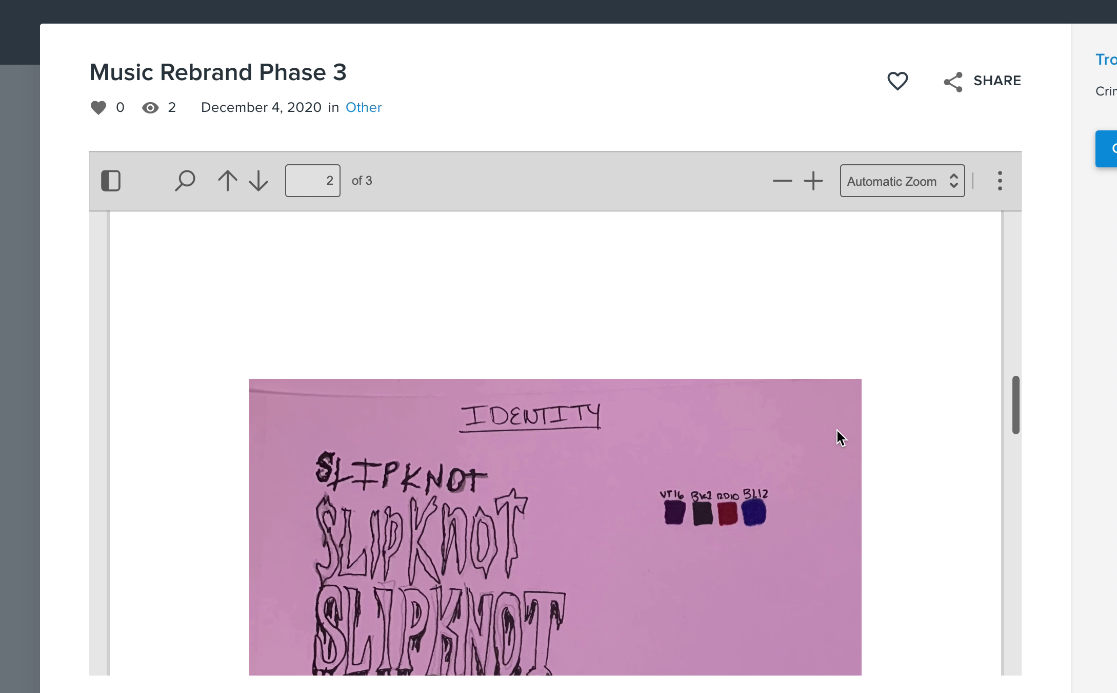